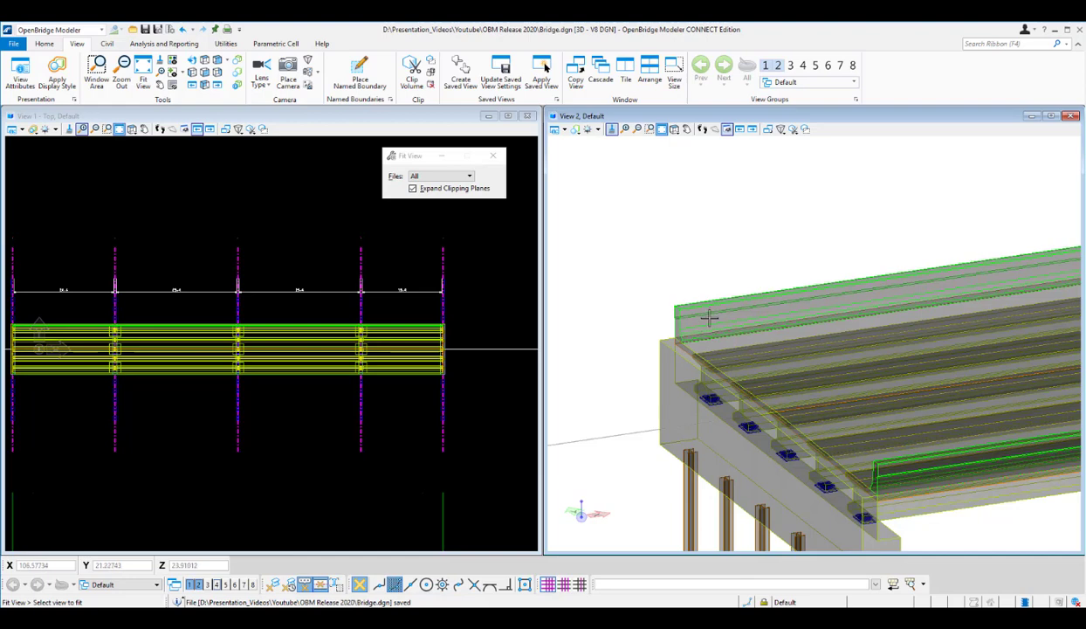
Open the point control path selection for the barrier along the deck's far edge.
{"action": "left_click", "coordinate": [53, 48]}
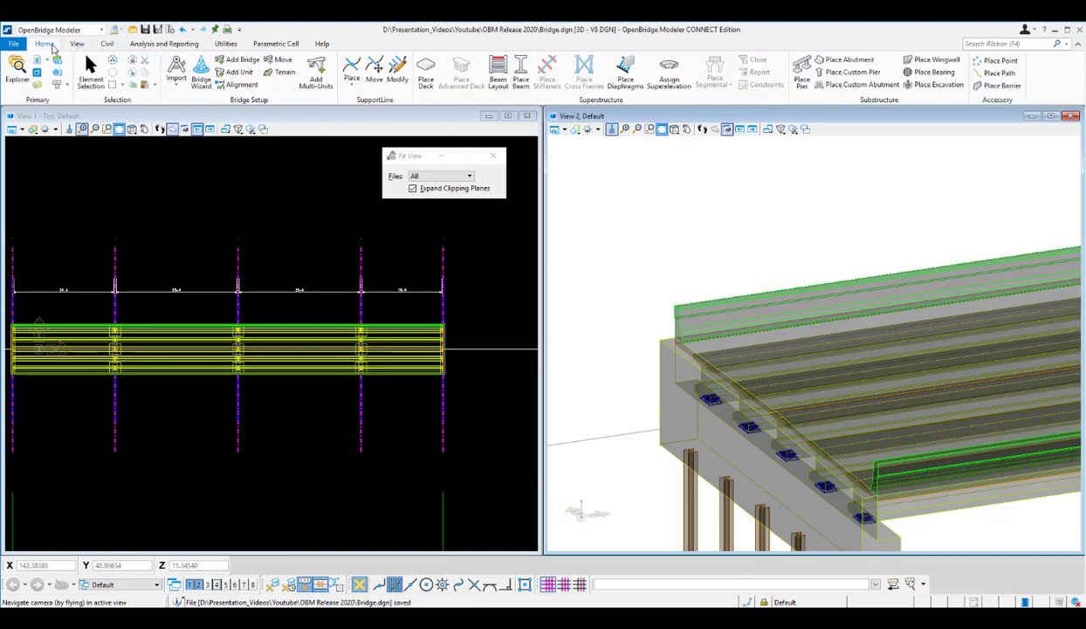
{"action": "left_click", "coordinate": [95, 75]}
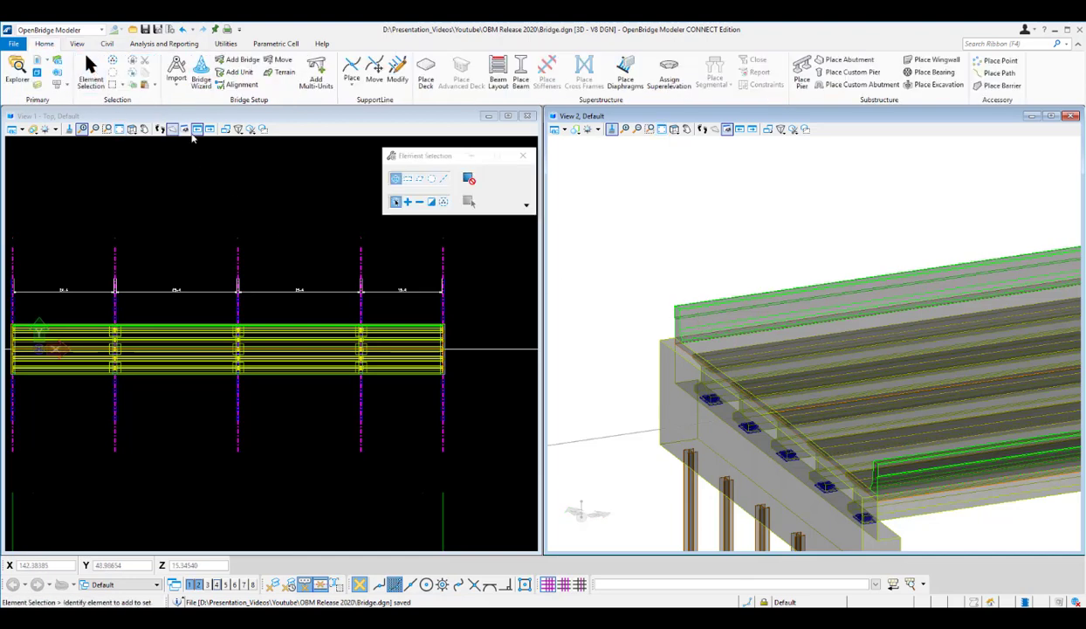
{"action": "left_click", "coordinate": [700, 311]}
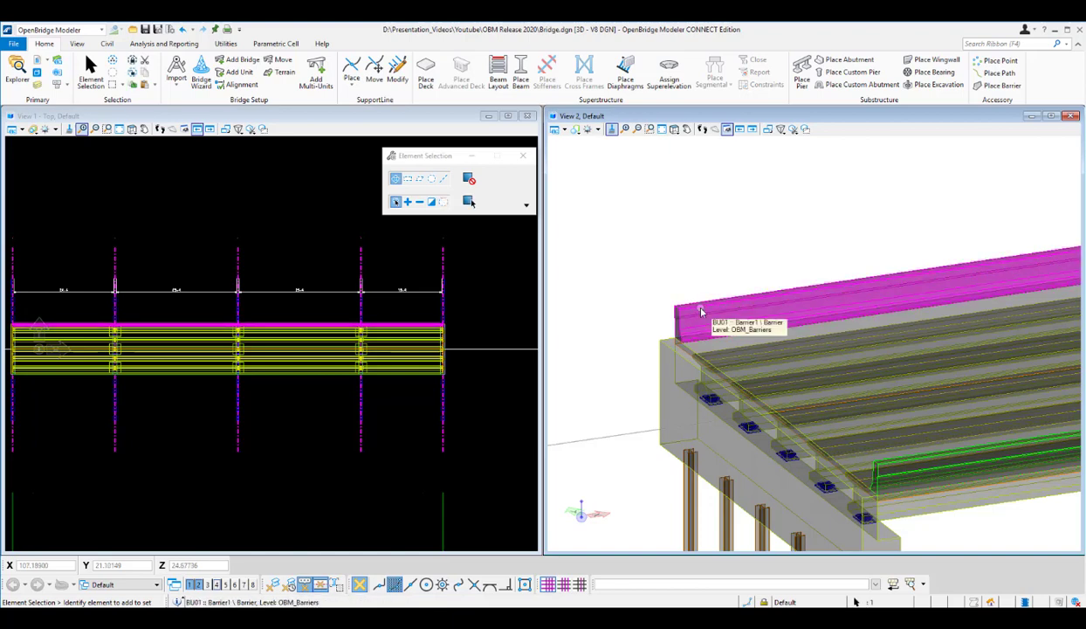
{"action": "mouse_move", "coordinate": [717, 307]}
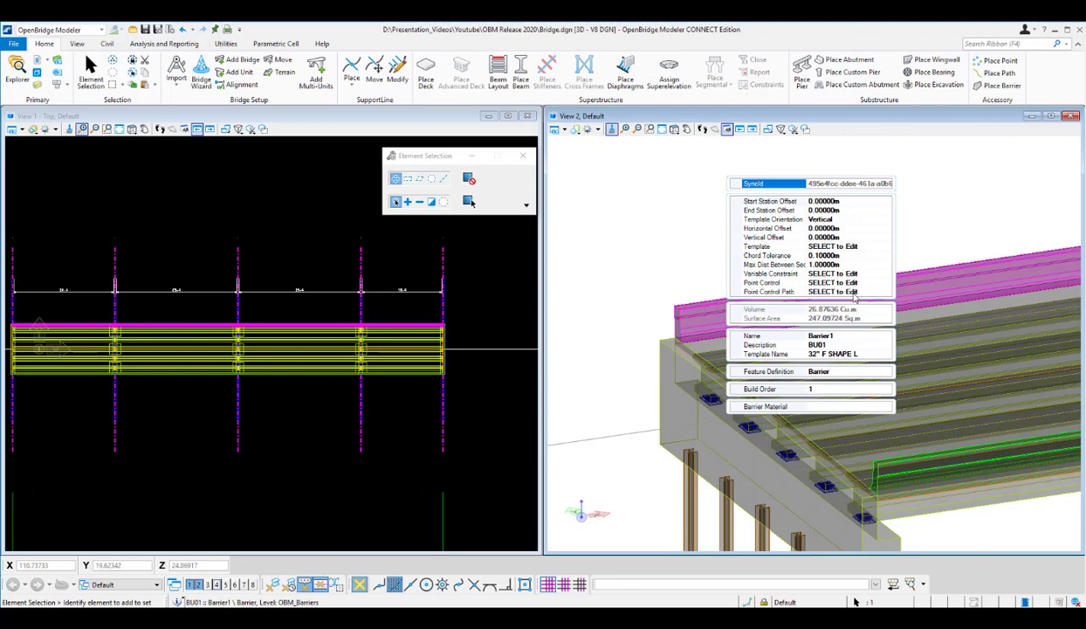
{"action": "left_click", "coordinate": [884, 291]}
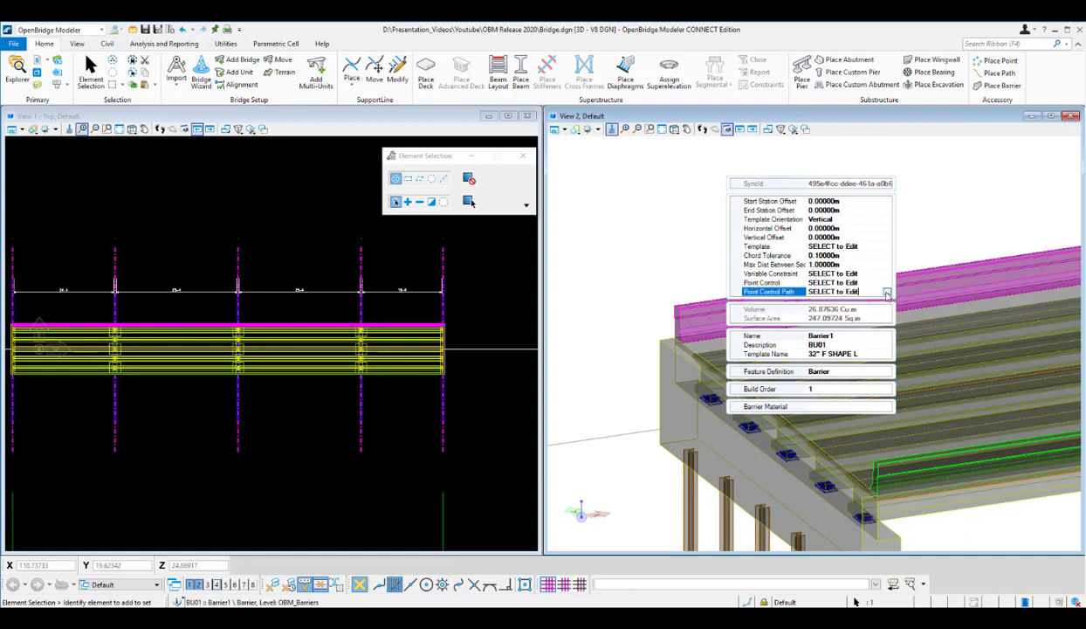
{"action": "left_click", "coordinate": [886, 293]}
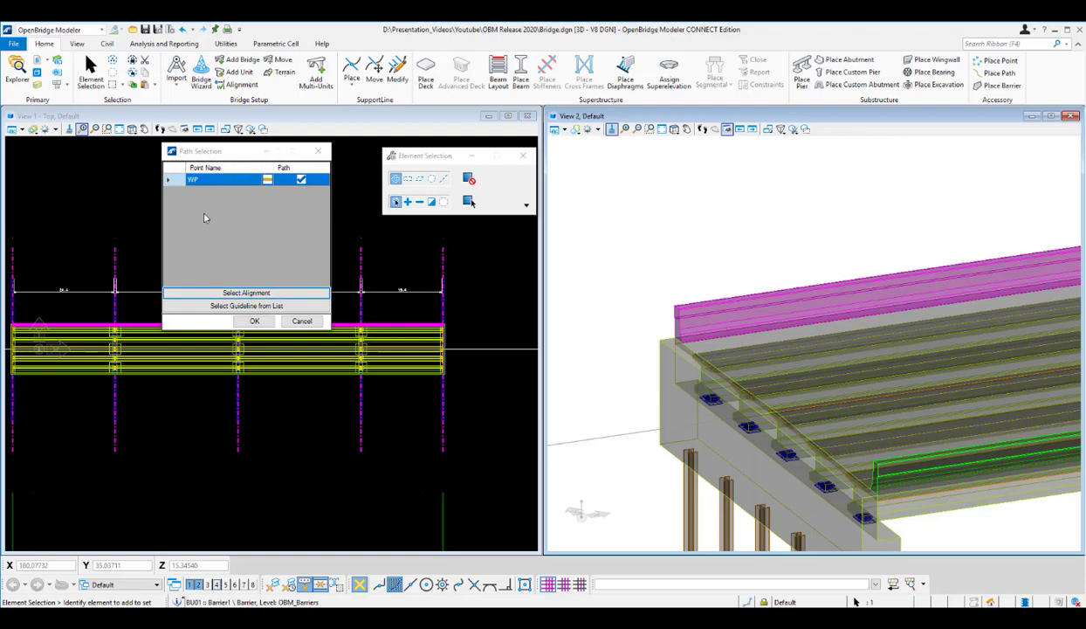
Assign guideline point P_0 from the guideline list as the control path for the far-edge barrier's WP point.
{"action": "left_click", "coordinate": [252, 306]}
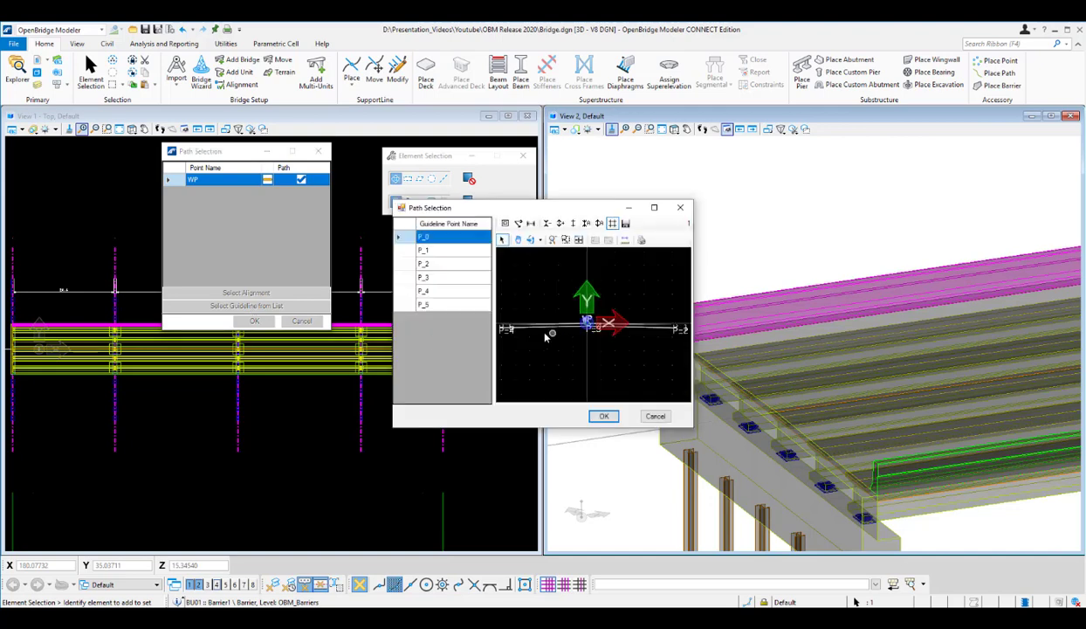
{"action": "scroll", "coordinate": [519, 333], "scroll_direction": "up", "scroll_amount": 3}
{"action": "scroll", "coordinate": [534, 328], "scroll_direction": "up", "scroll_amount": 2}
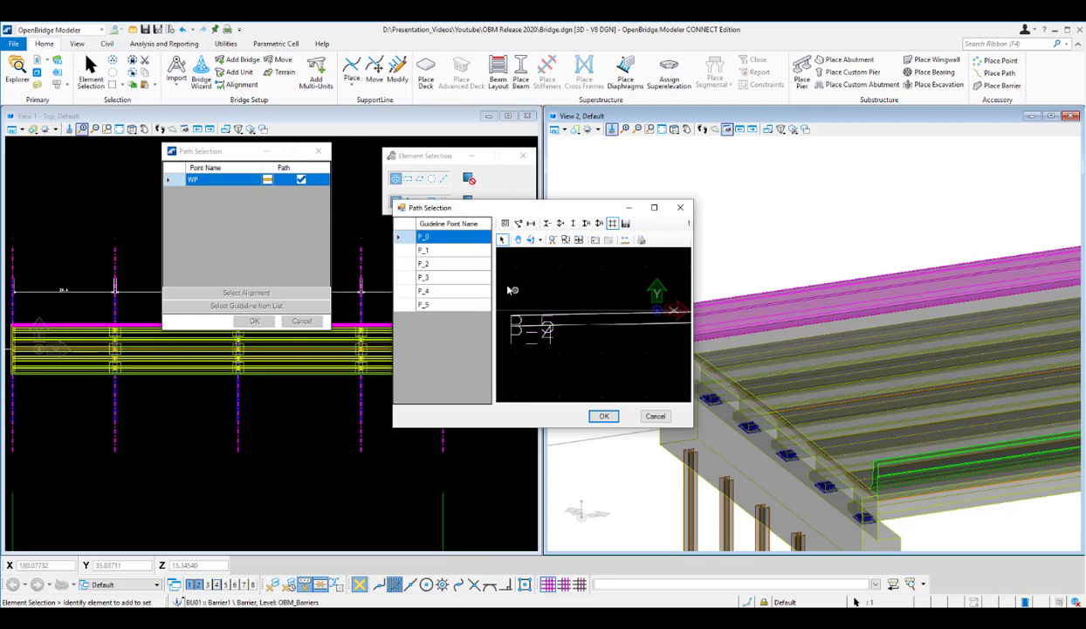
{"action": "scroll", "coordinate": [542, 357], "scroll_direction": "down", "scroll_amount": 5}
{"action": "scroll", "coordinate": [573, 356], "scroll_direction": "up", "scroll_amount": 3}
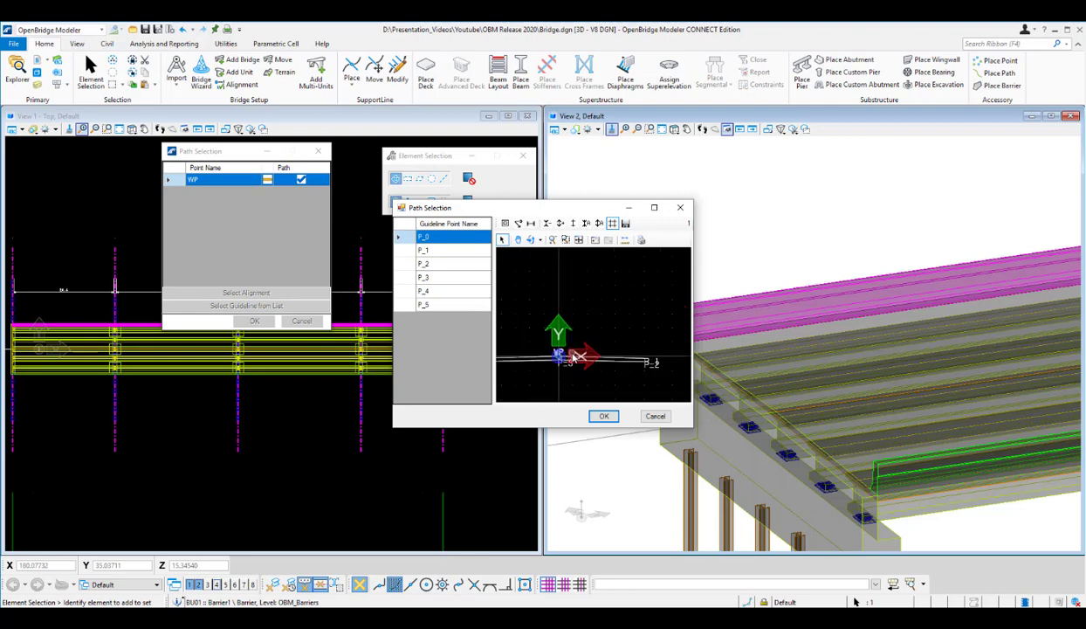
{"action": "scroll", "coordinate": [578, 354], "scroll_direction": "up", "scroll_amount": 2}
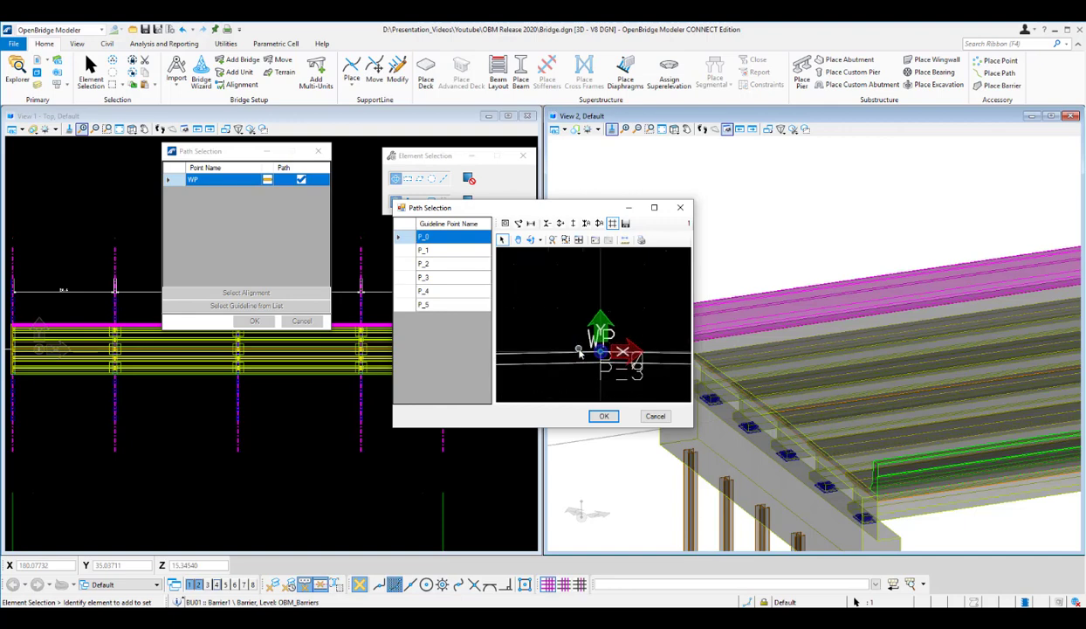
{"action": "scroll", "coordinate": [578, 352], "scroll_direction": "up", "scroll_amount": 4}
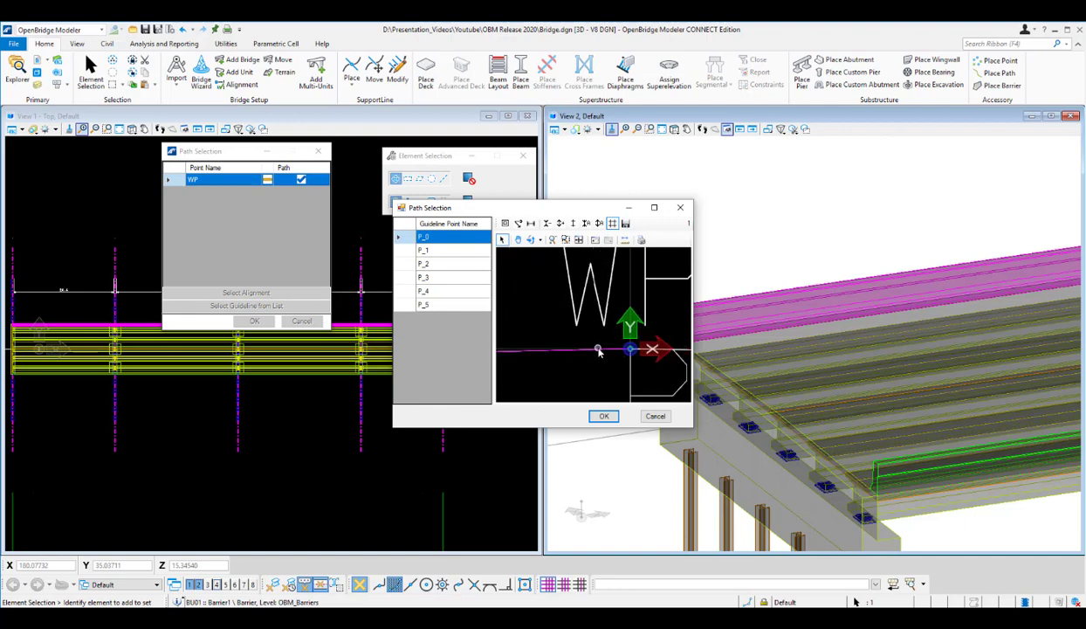
{"action": "scroll", "coordinate": [624, 371], "scroll_direction": "down", "scroll_amount": 4}
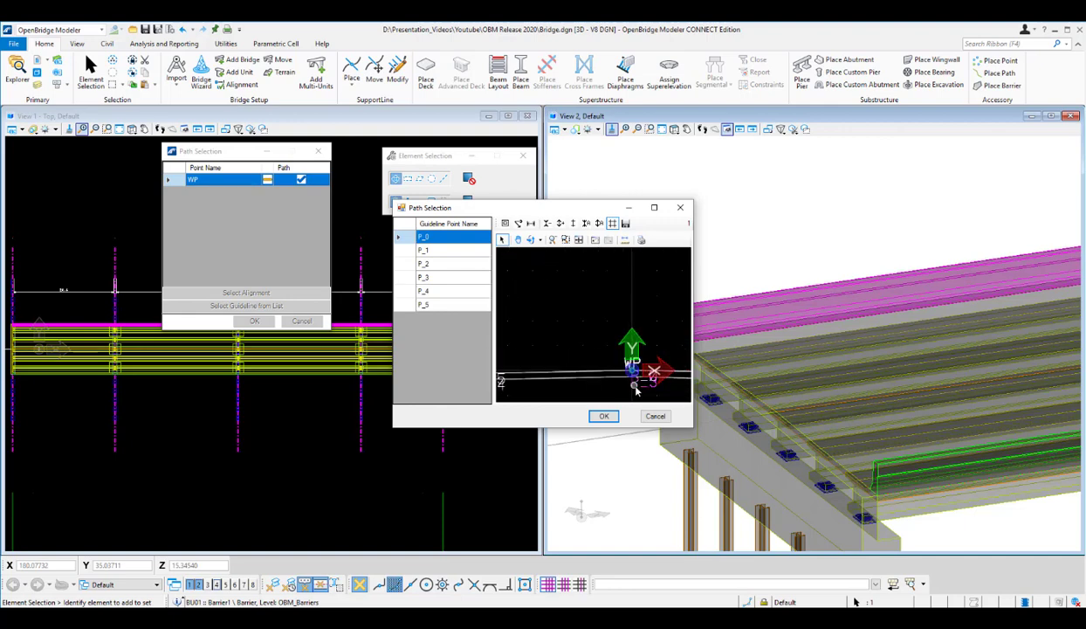
{"action": "scroll", "coordinate": [633, 384], "scroll_direction": "up", "scroll_amount": 2}
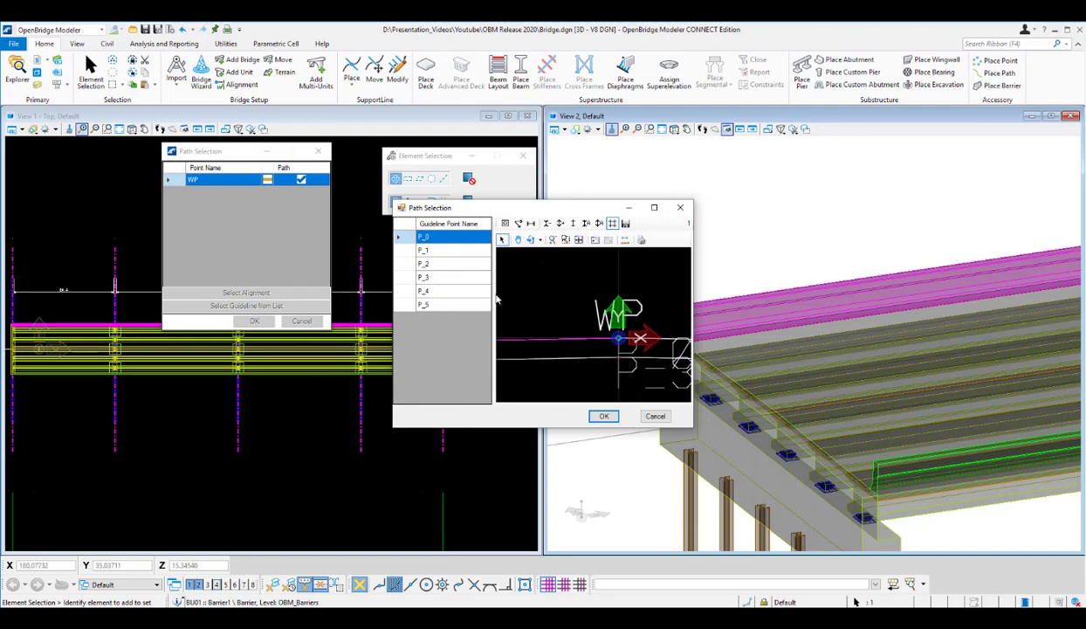
{"action": "scroll", "coordinate": [633, 360], "scroll_direction": "down", "scroll_amount": 1}
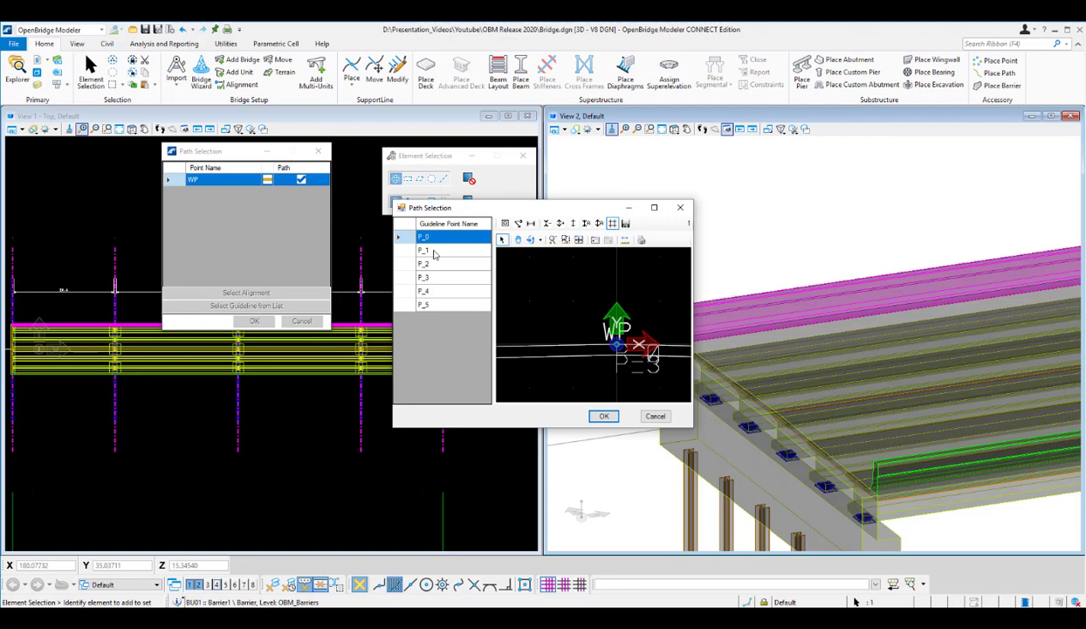
{"action": "left_click", "coordinate": [428, 304]}
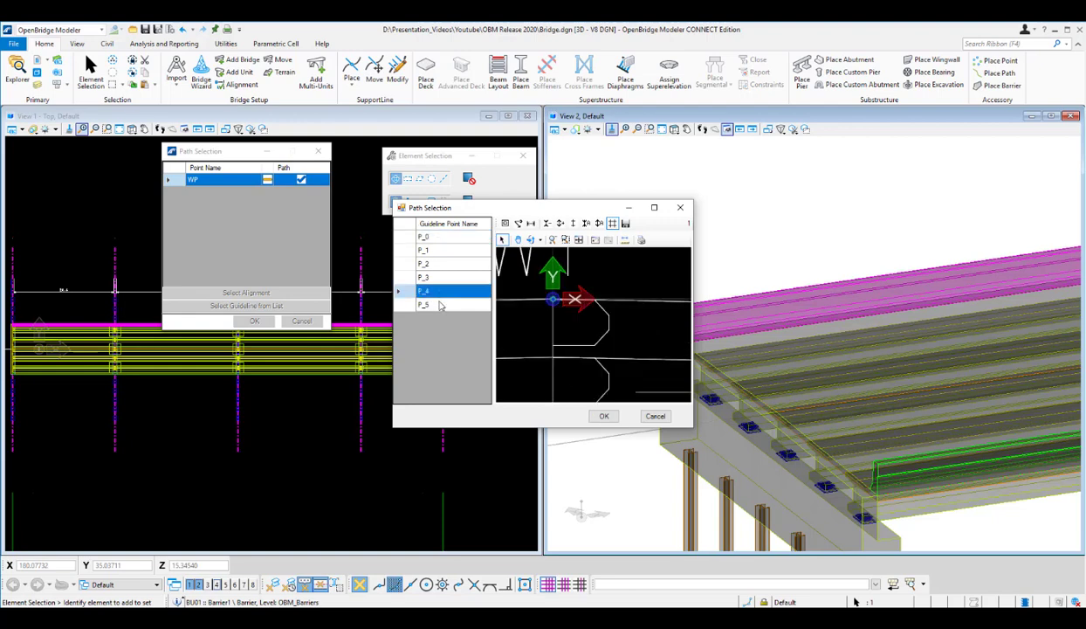
{"action": "left_click", "coordinate": [436, 237]}
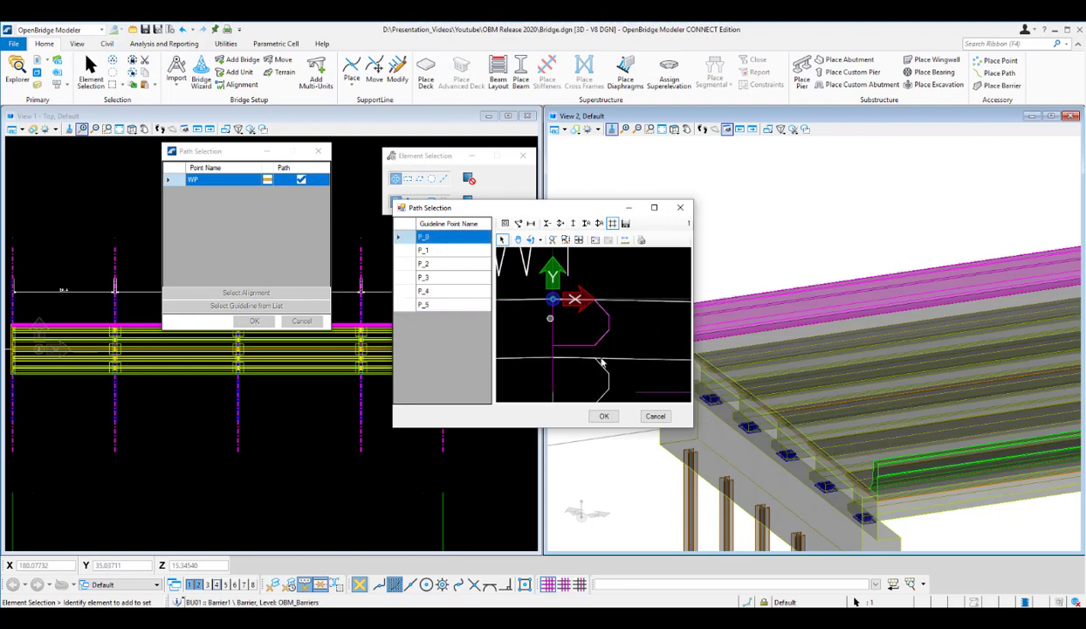
{"action": "left_click", "coordinate": [604, 417]}
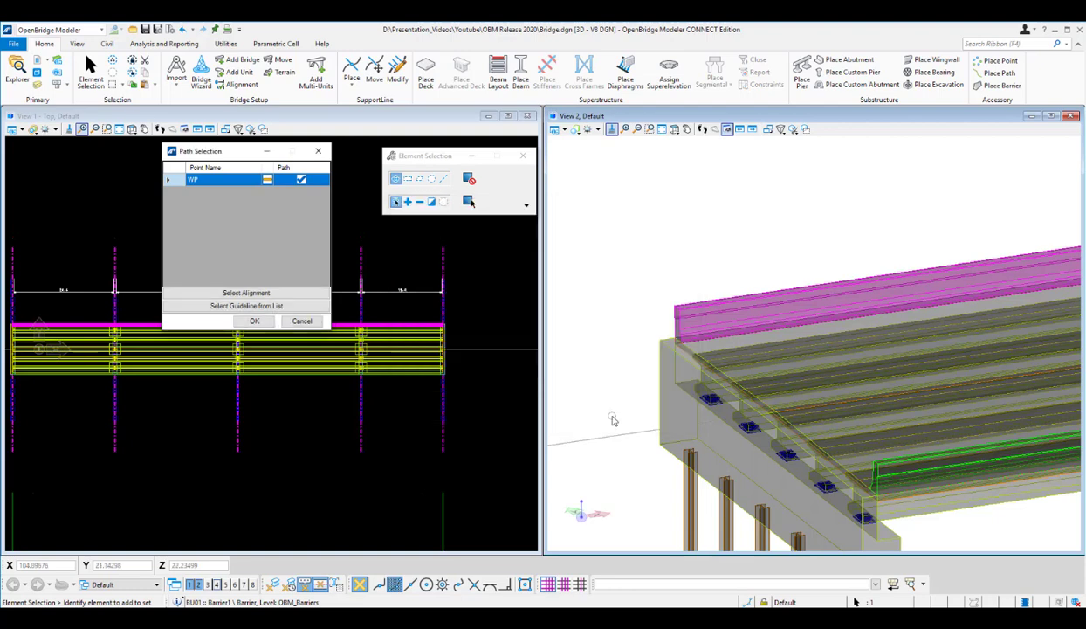
{"action": "left_click", "coordinate": [255, 321]}
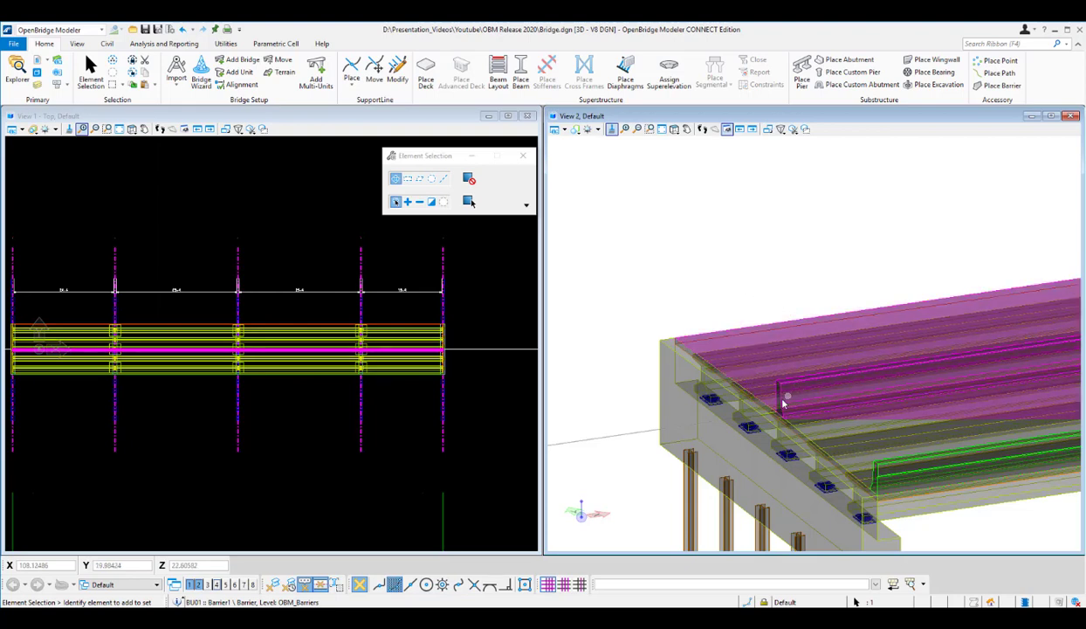
Reselect the barrier at the deck's centre and change its WP point control path to guideline P_5.
{"action": "scroll", "coordinate": [793, 432], "scroll_direction": "down", "scroll_amount": 1}
{"action": "scroll", "coordinate": [794, 432], "scroll_direction": "down", "scroll_amount": 1}
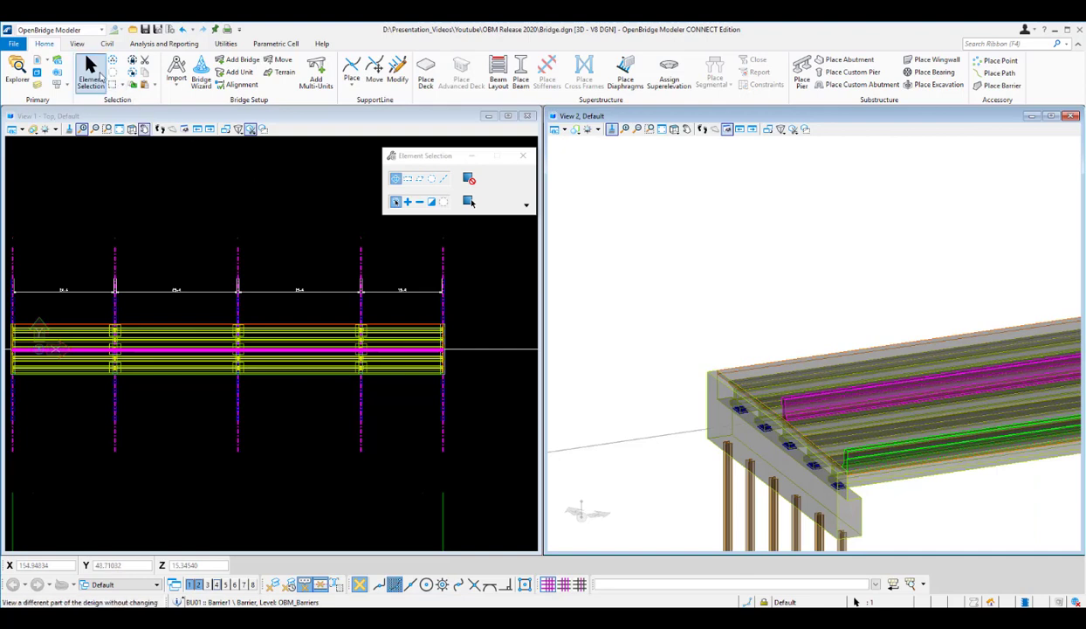
{"action": "left_click", "coordinate": [651, 353]}
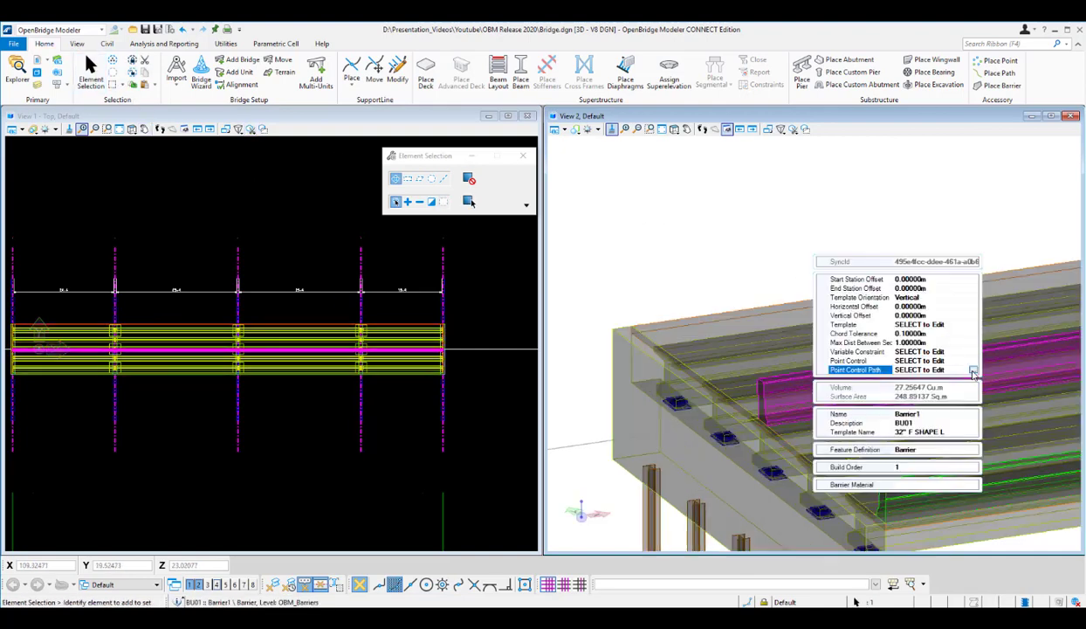
{"action": "left_click", "coordinate": [974, 371]}
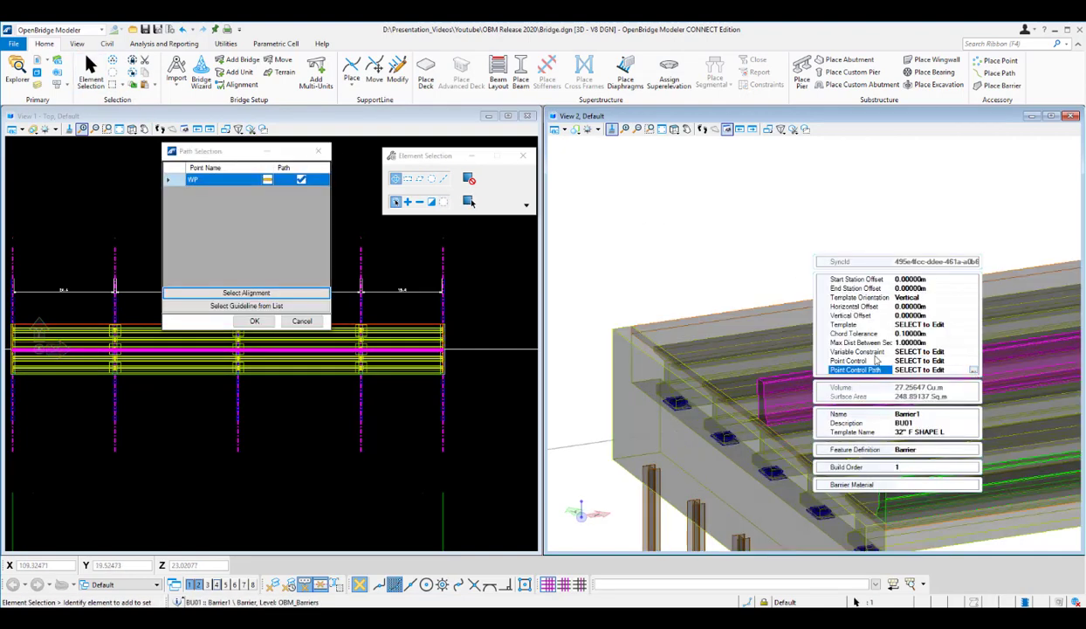
{"action": "left_click", "coordinate": [250, 306]}
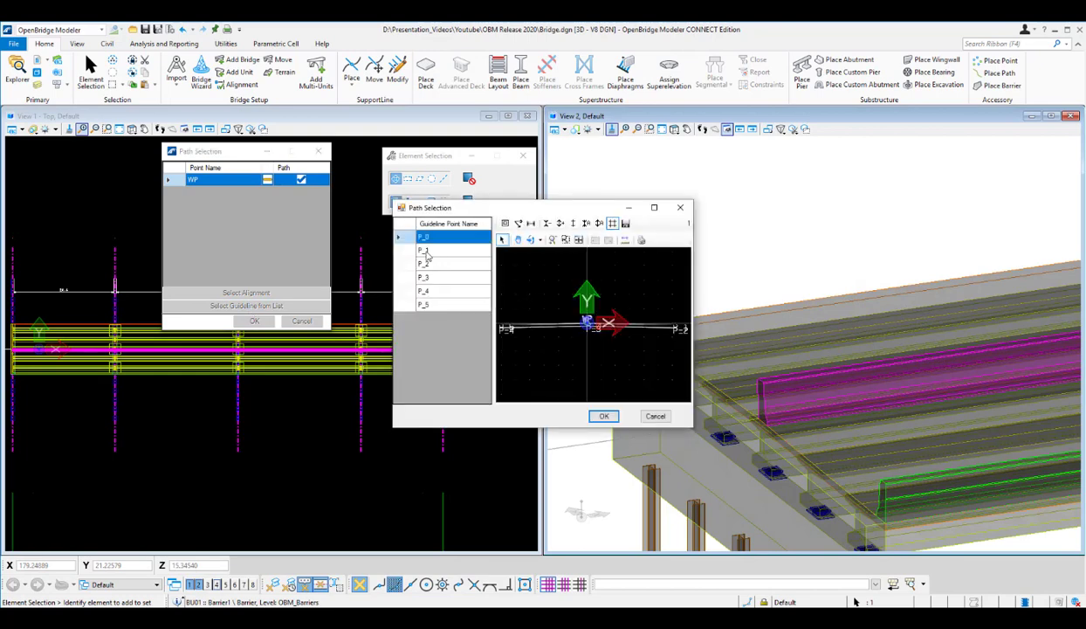
{"action": "scroll", "coordinate": [583, 347], "scroll_direction": "down", "scroll_amount": 2}
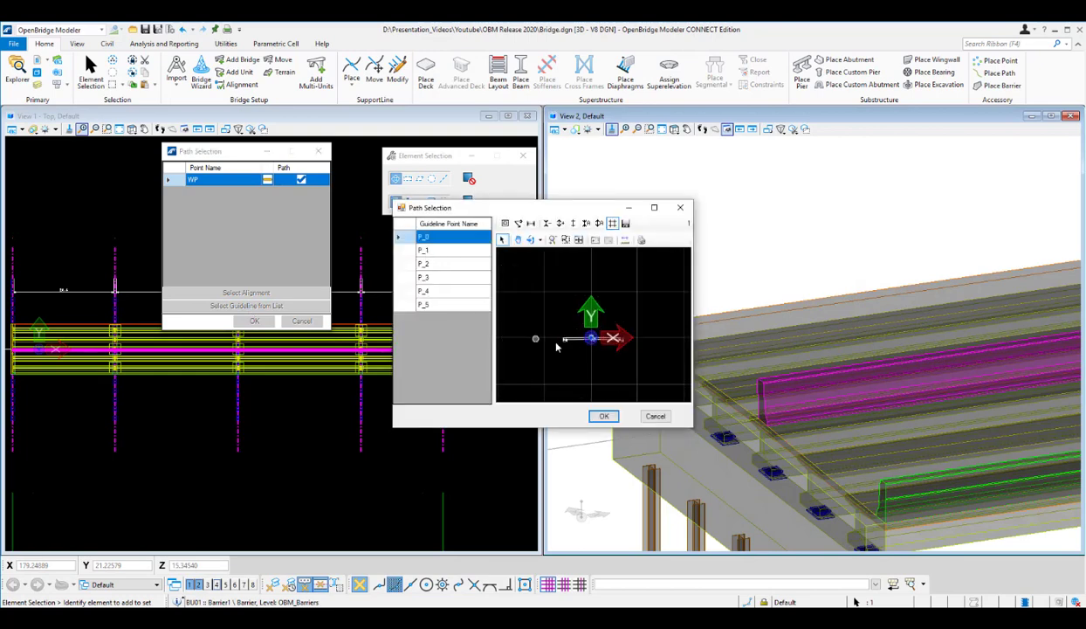
{"action": "scroll", "coordinate": [557, 345], "scroll_direction": "up", "scroll_amount": 2}
{"action": "scroll", "coordinate": [534, 337], "scroll_direction": "up", "scroll_amount": 3}
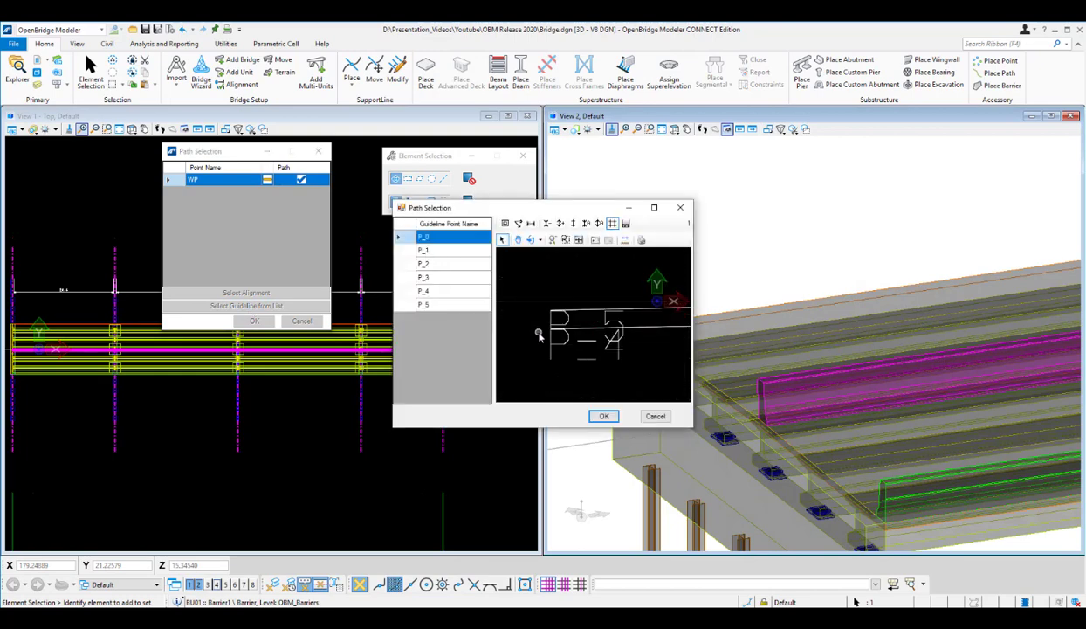
{"action": "left_click", "coordinate": [428, 305]}
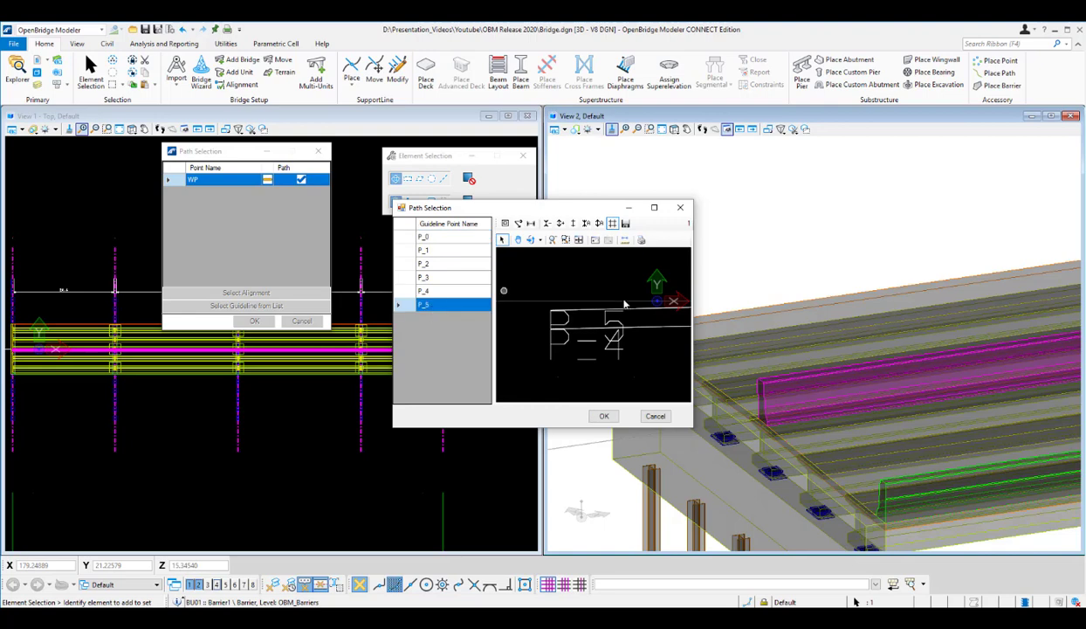
{"action": "left_click", "coordinate": [604, 417]}
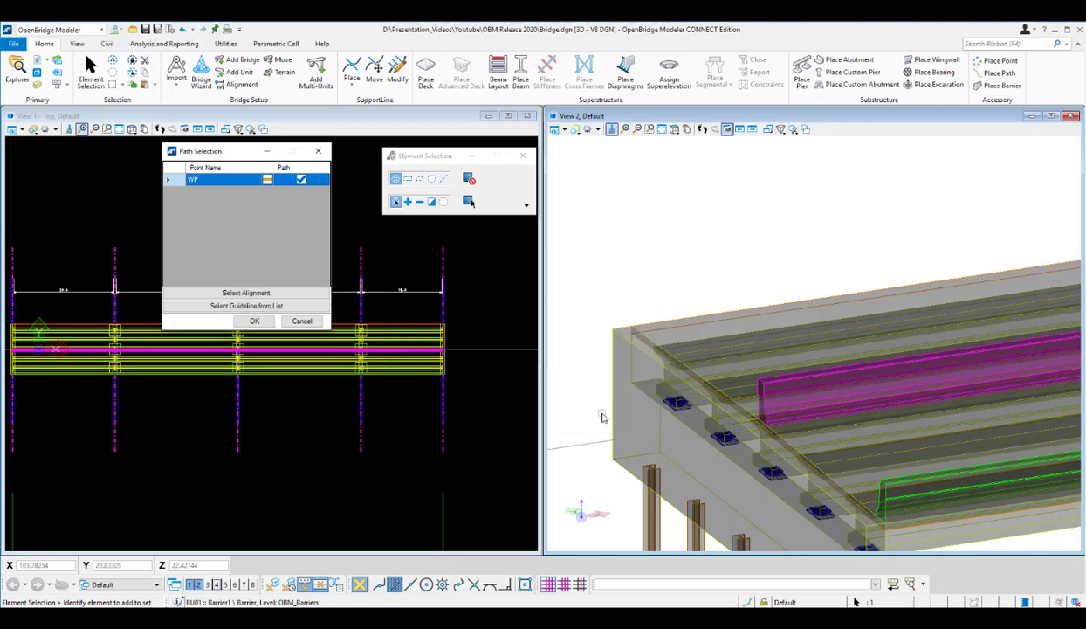
{"action": "left_click", "coordinate": [254, 321]}
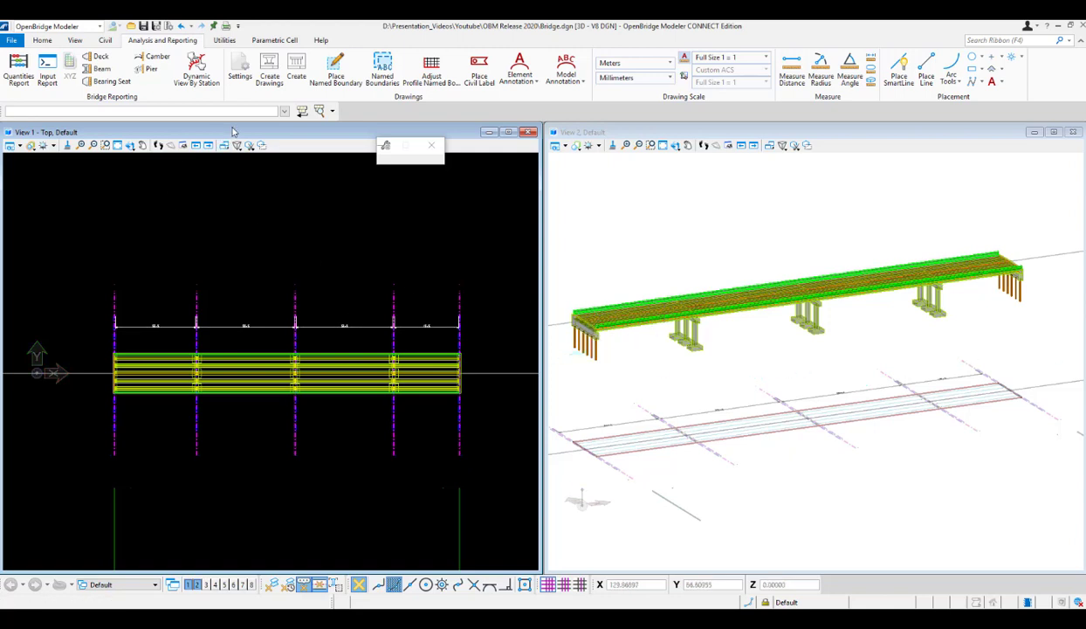
Generate the beam elevation and length report for the bridge.
{"action": "left_click", "coordinate": [42, 41]}
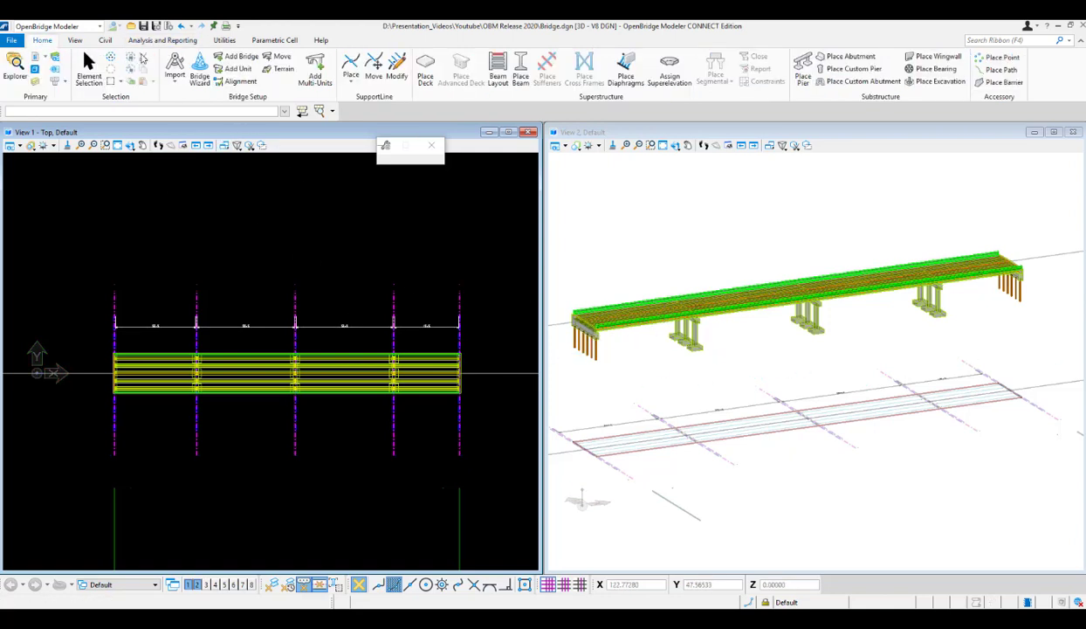
{"action": "left_click", "coordinate": [185, 43]}
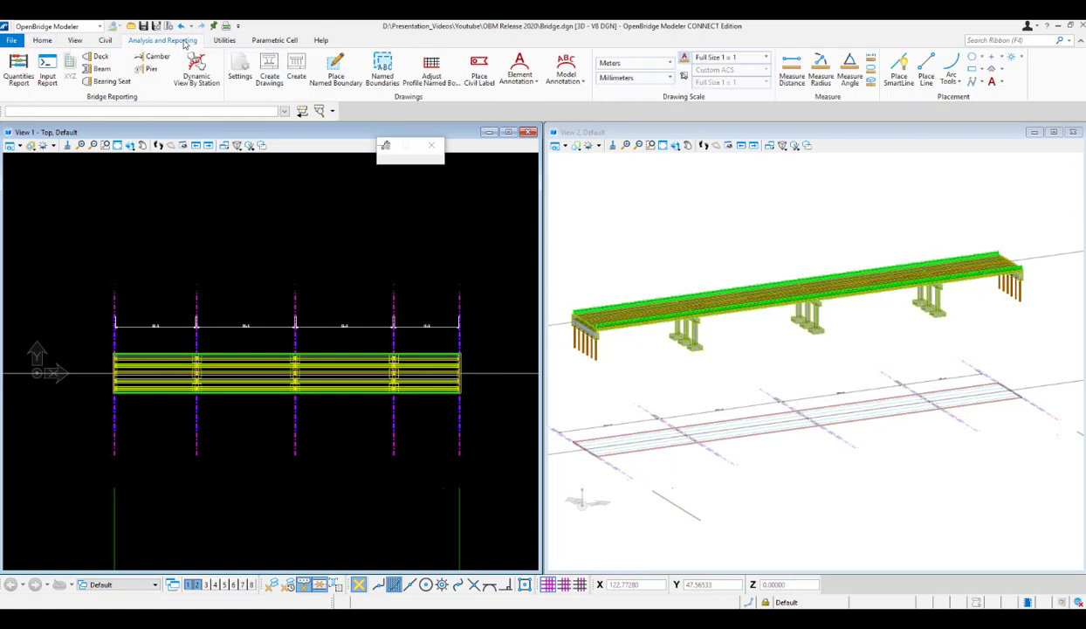
{"action": "left_click", "coordinate": [102, 69]}
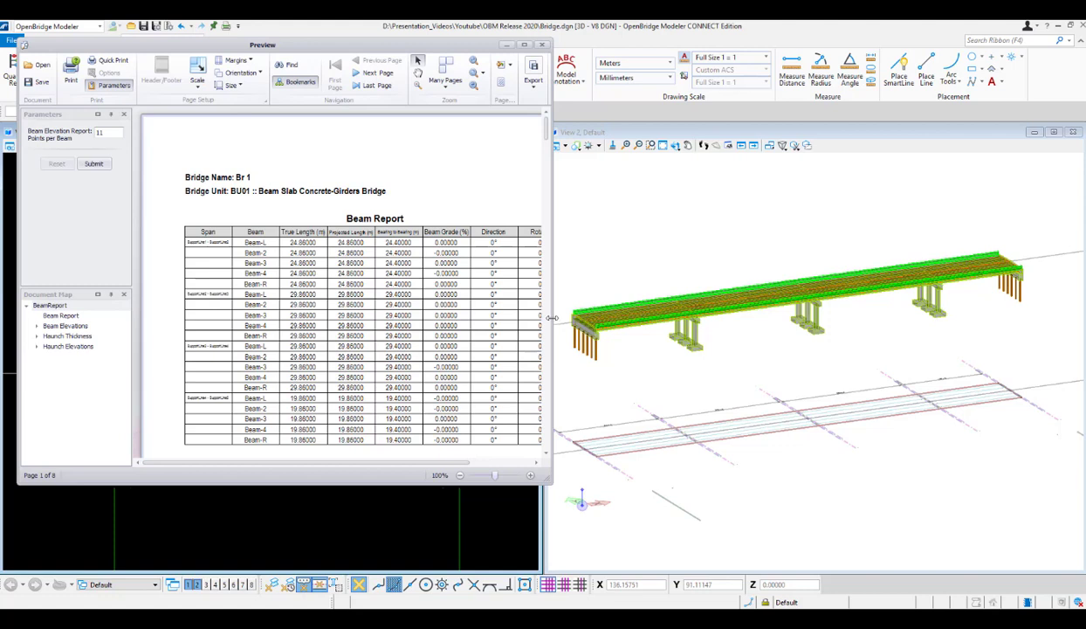
Widen and reposition the beam report preview, then enlarge it to 160% to examine the beam table.
{"action": "left_click_drag", "start_coordinate": [552, 317], "coordinate": [784, 327]}
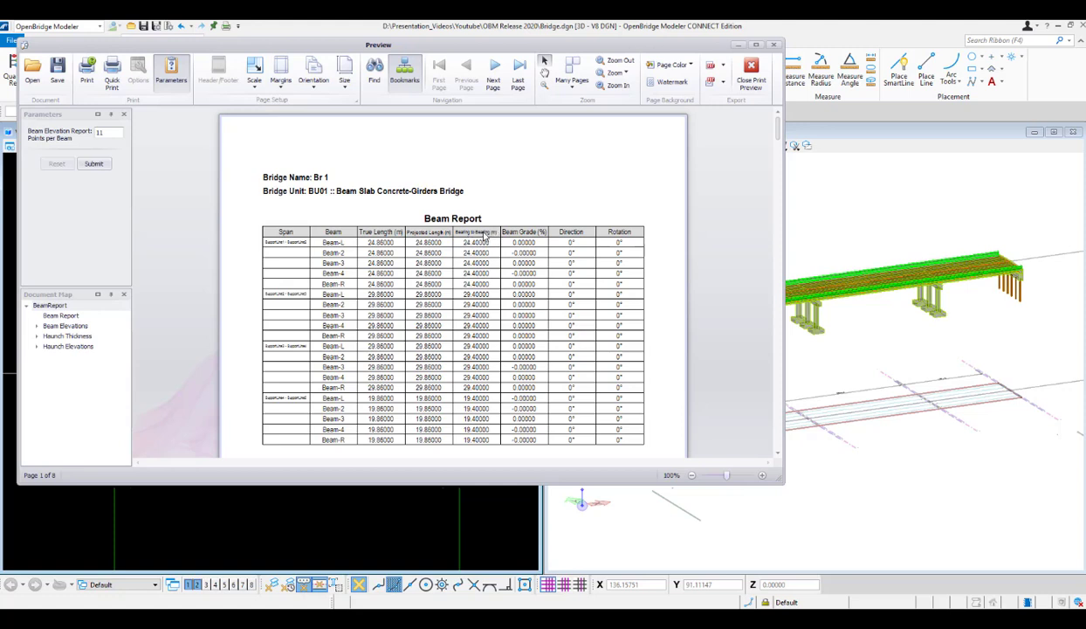
{"action": "scroll", "coordinate": [491, 404], "scroll_direction": "down", "scroll_amount": 1}
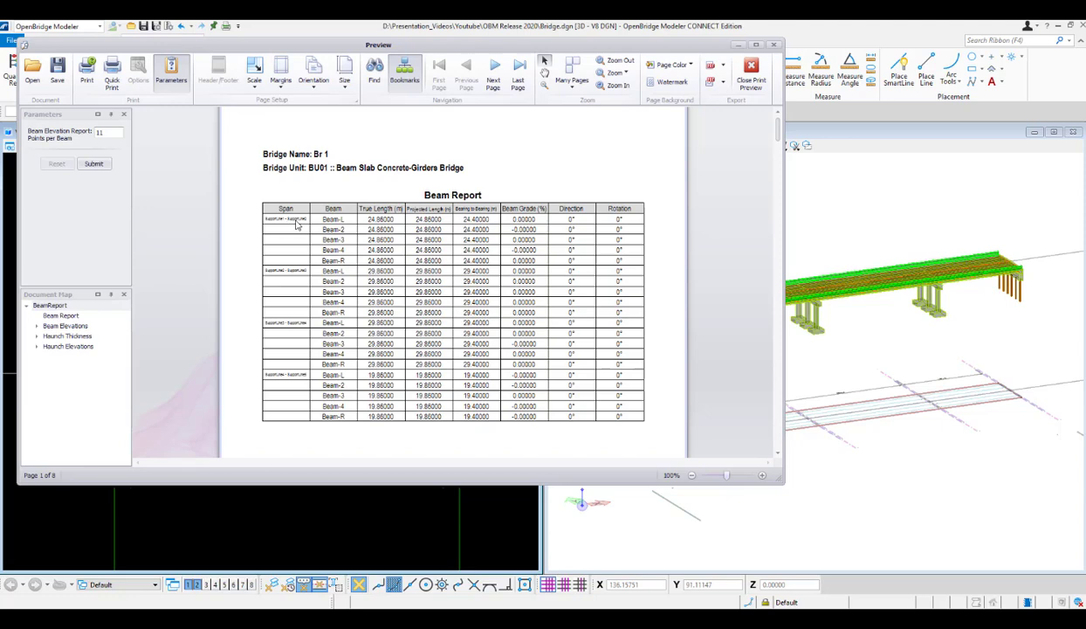
{"action": "left_click_drag", "start_coordinate": [545, 48], "coordinate": [822, 70]}
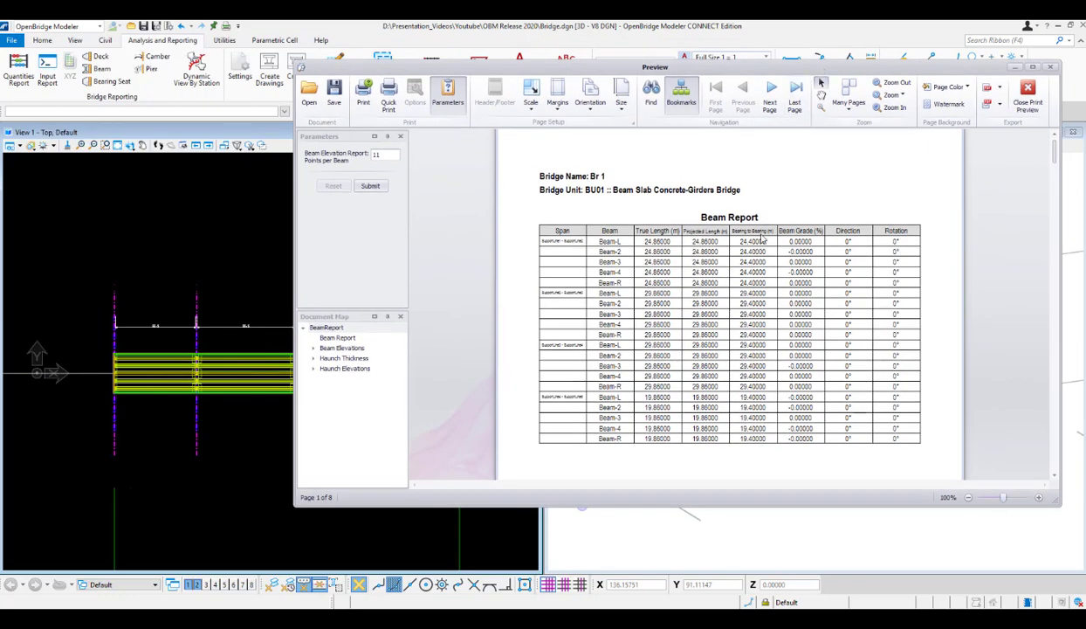
{"action": "scroll", "coordinate": [721, 297], "scroll_direction": "up", "scroll_amount": 2, "text": "ctrl"}
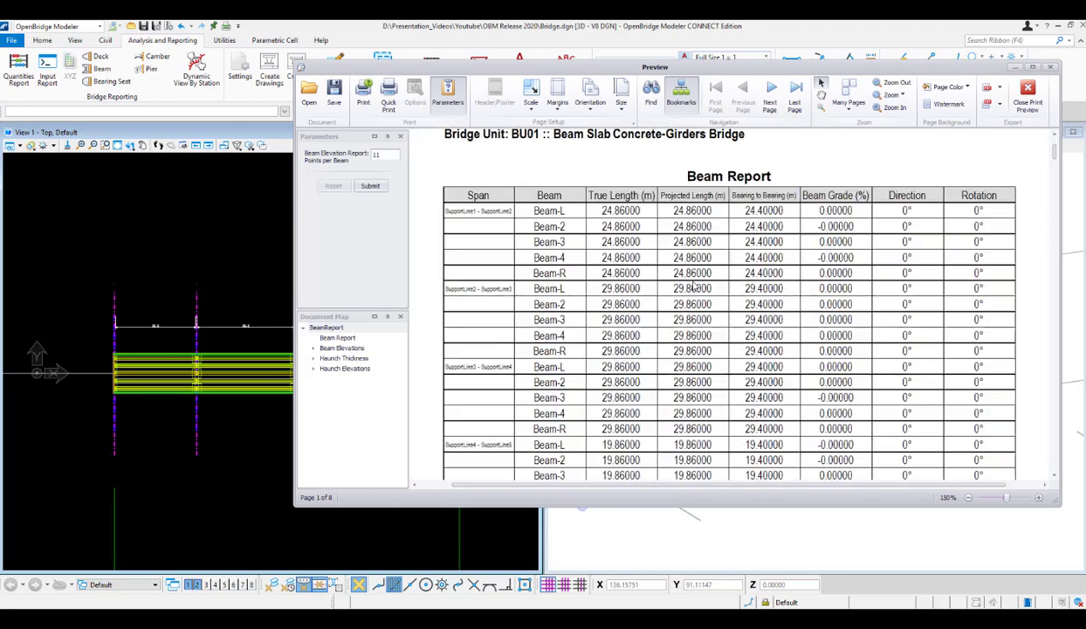
{"action": "scroll", "coordinate": [461, 214], "scroll_direction": "up", "scroll_amount": 1, "text": "ctrl"}
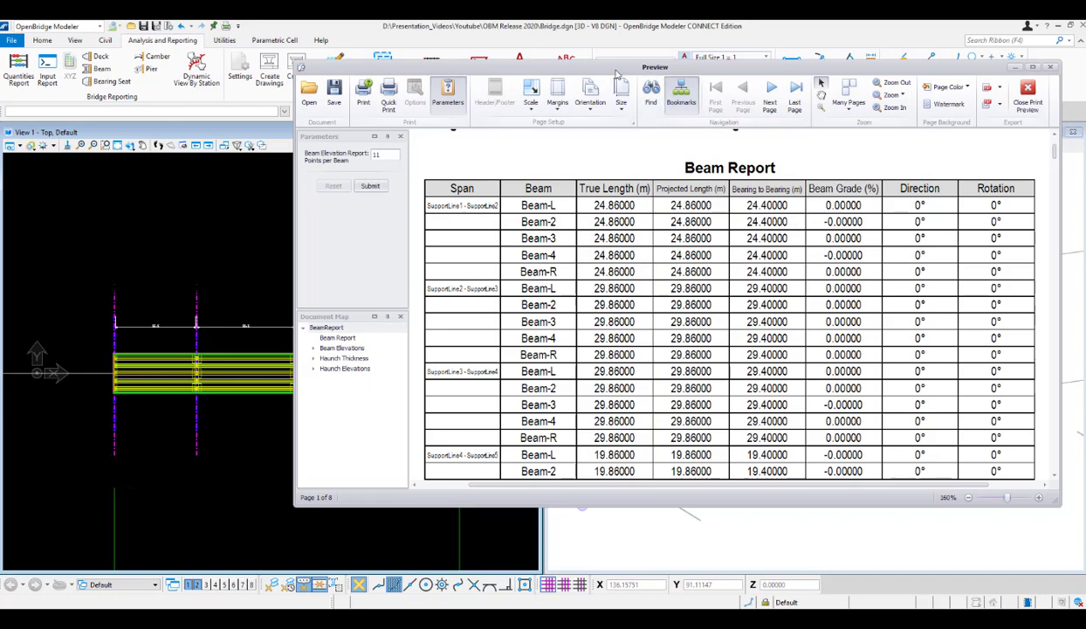
Move the beam report preview aside and examine the first span's bearing-to-bearing dimension in the plan view.
{"action": "left_click_drag", "start_coordinate": [543, 66], "coordinate": [707, 83]}
{"action": "scroll", "coordinate": [158, 331], "scroll_direction": "up", "scroll_amount": 1}
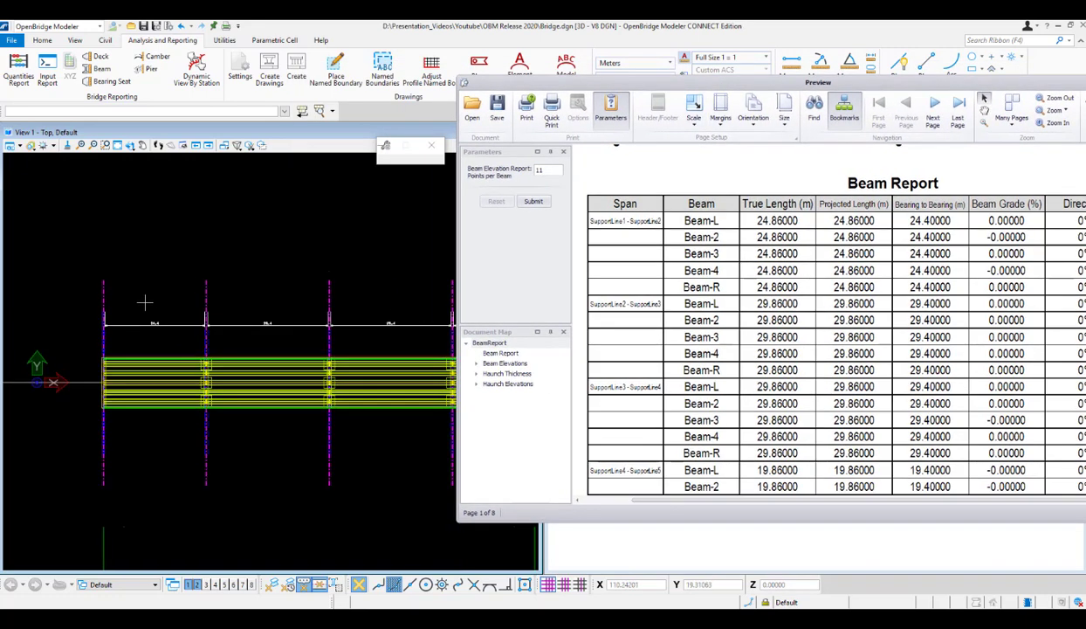
{"action": "left_click", "coordinate": [143, 146]}
{"action": "scroll", "coordinate": [140, 329], "scroll_direction": "up", "scroll_amount": 3}
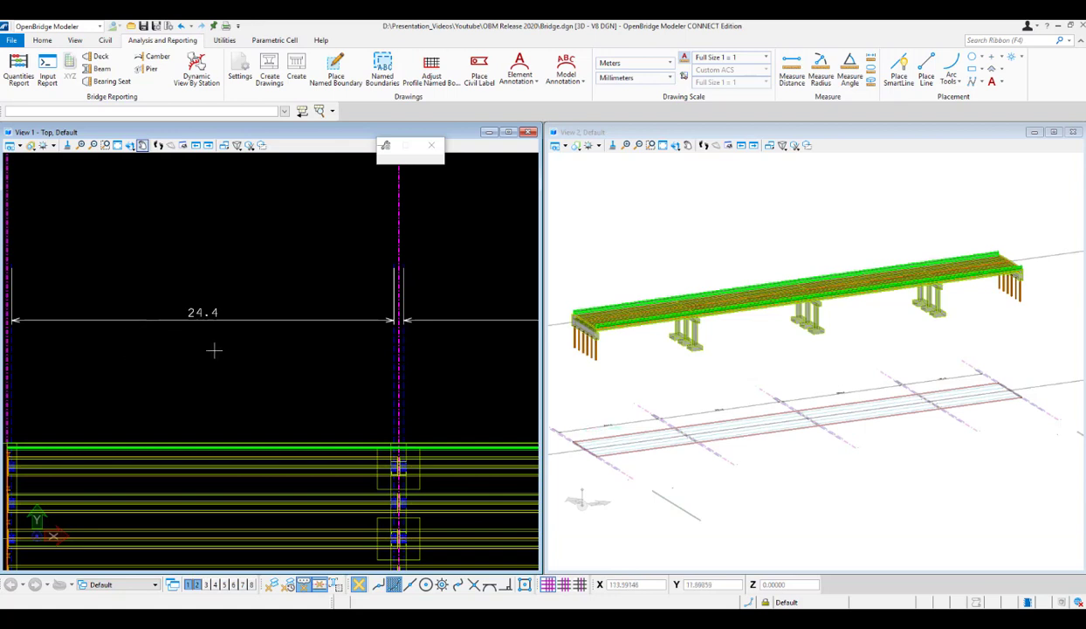
{"action": "scroll", "coordinate": [224, 361], "scroll_direction": "down", "scroll_amount": 3}
{"action": "scroll", "coordinate": [135, 418], "scroll_direction": "up", "scroll_amount": 2}
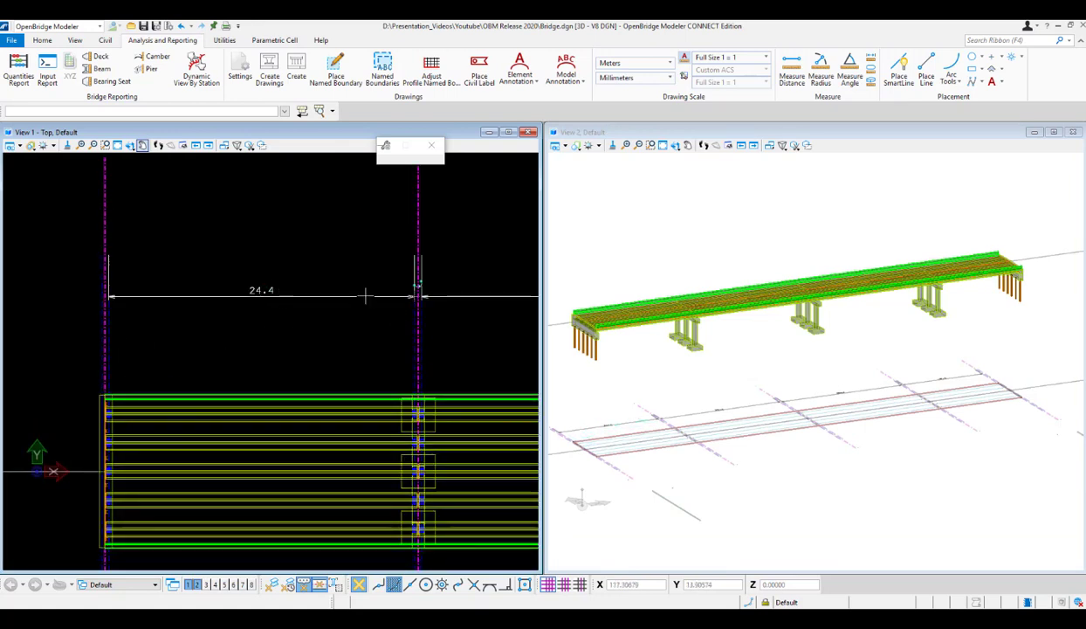
Inspect the beam ends and bearings at the first pier and the start abutment in the 3D view.
{"action": "left_click", "coordinate": [651, 145]}
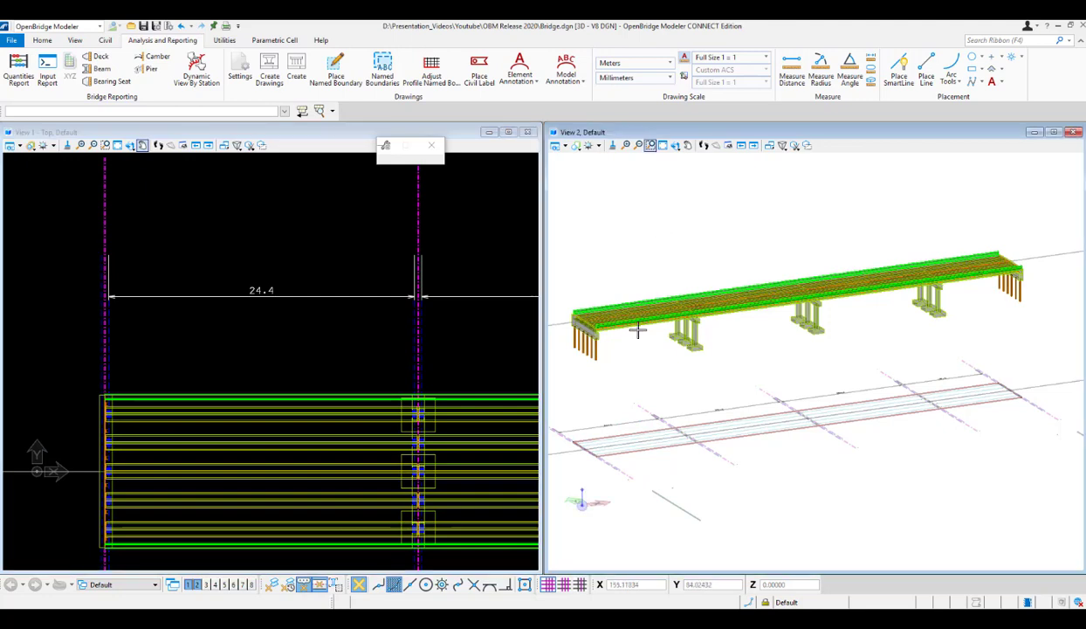
{"action": "scroll", "coordinate": [636, 329], "scroll_direction": "up", "scroll_amount": 8}
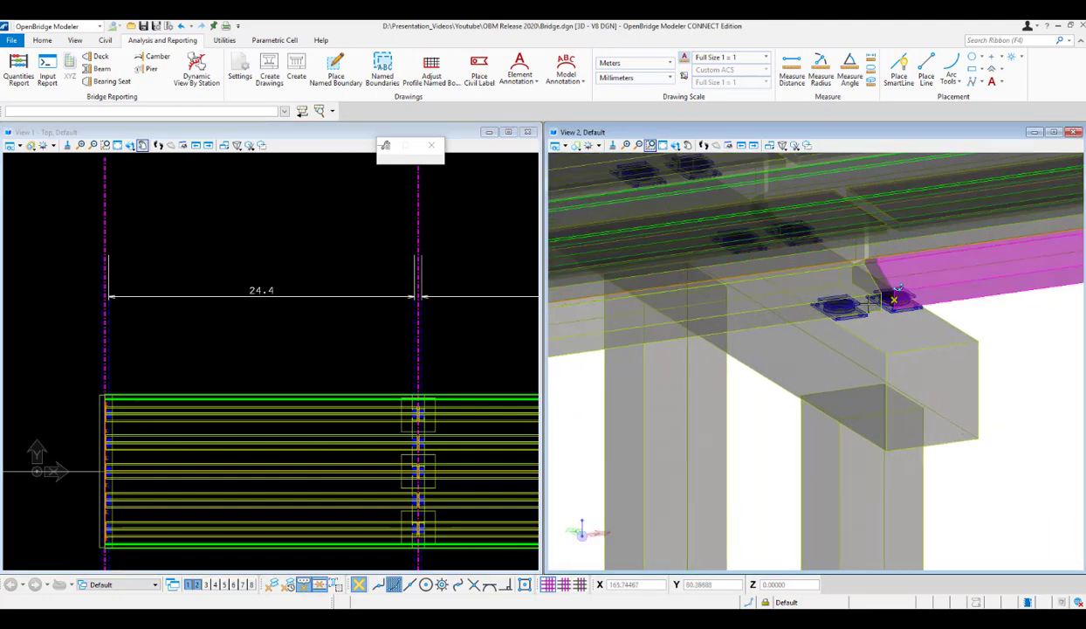
{"action": "scroll", "coordinate": [860, 327], "scroll_direction": "down", "scroll_amount": 6}
{"action": "scroll", "coordinate": [690, 364], "scroll_direction": "down", "scroll_amount": 2}
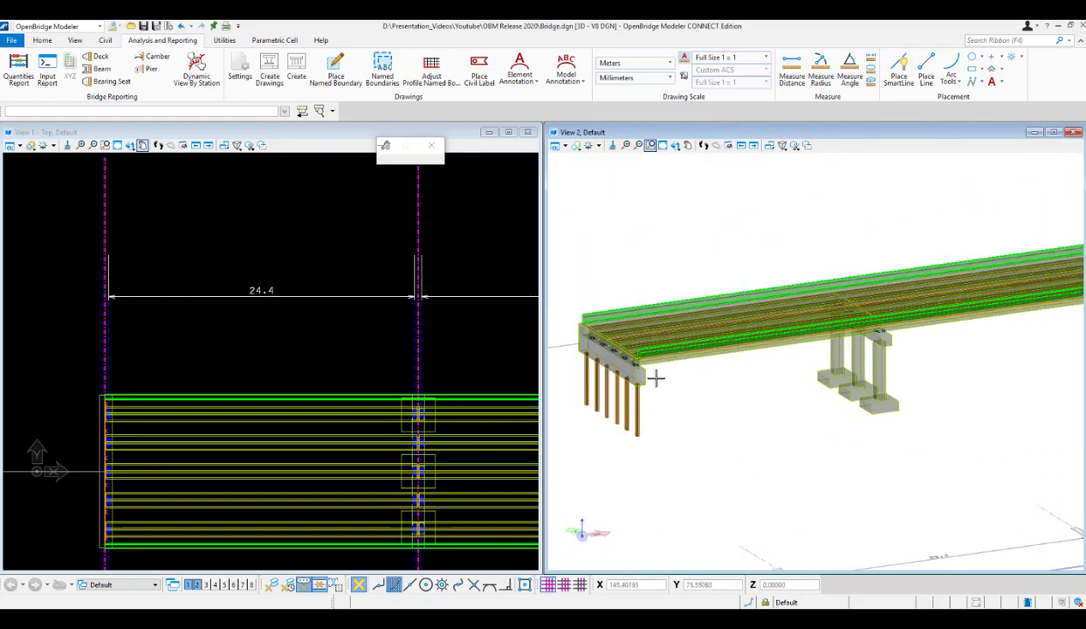
{"action": "scroll", "coordinate": [620, 362], "scroll_direction": "up", "scroll_amount": 5}
{"action": "scroll", "coordinate": [629, 365], "scroll_direction": "up", "scroll_amount": 2}
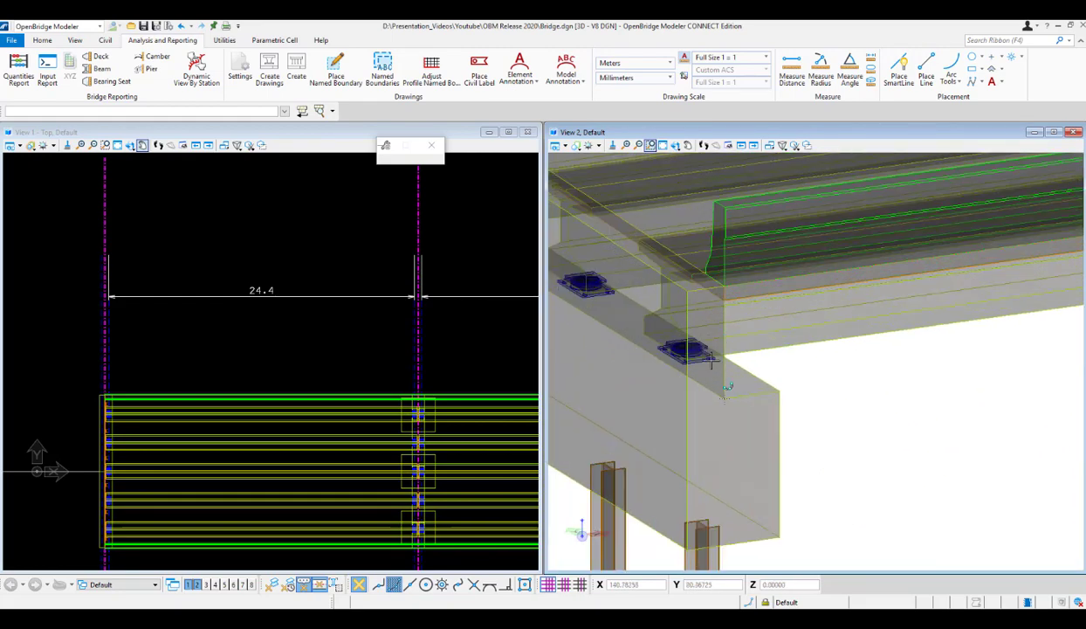
{"action": "scroll", "coordinate": [712, 360], "scroll_direction": "down", "scroll_amount": 5}
{"action": "scroll", "coordinate": [985, 317], "scroll_direction": "up", "scroll_amount": 5}
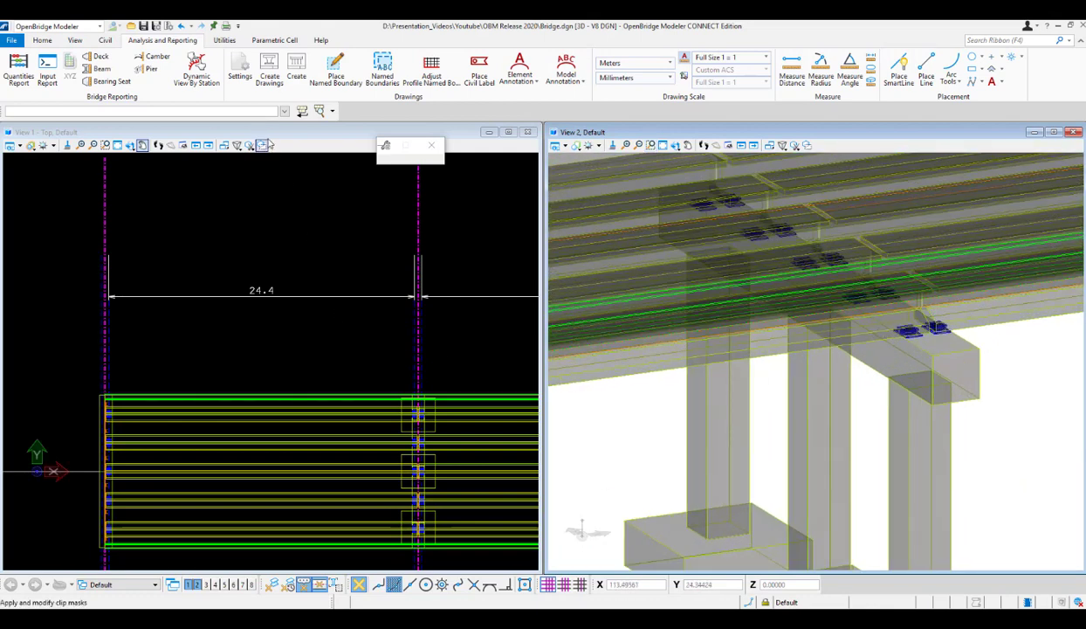
Examine the bearing-to-bearing dimensions of the remaining spans along the bridge in the plan view.
{"action": "scroll", "coordinate": [231, 354], "scroll_direction": "down", "scroll_amount": 4}
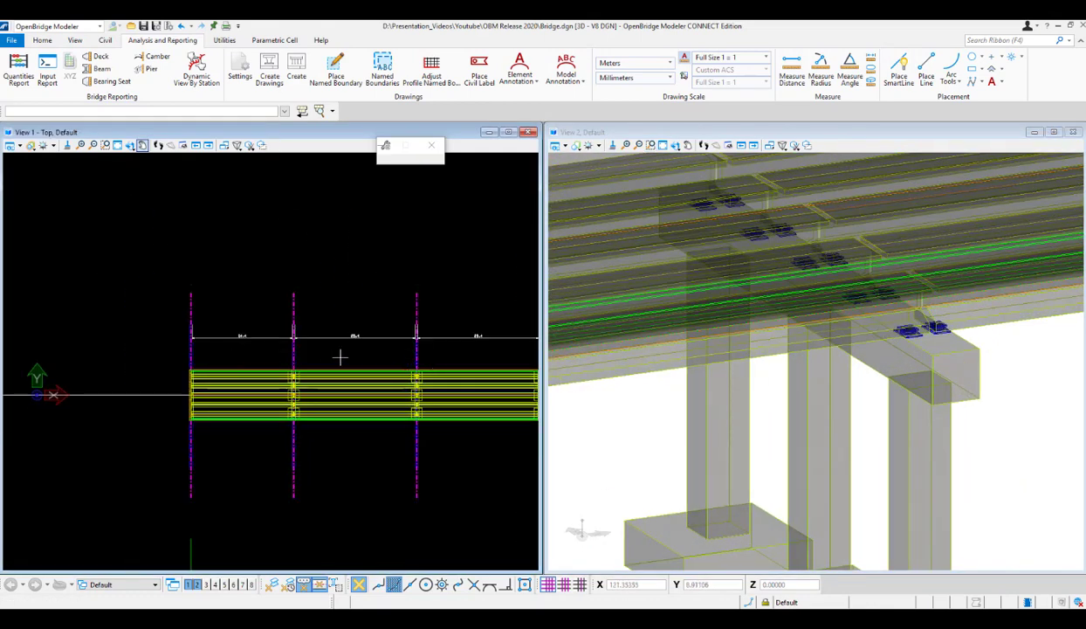
{"action": "scroll", "coordinate": [336, 345], "scroll_direction": "up", "scroll_amount": 4}
{"action": "scroll", "coordinate": [278, 364], "scroll_direction": "down", "scroll_amount": 3}
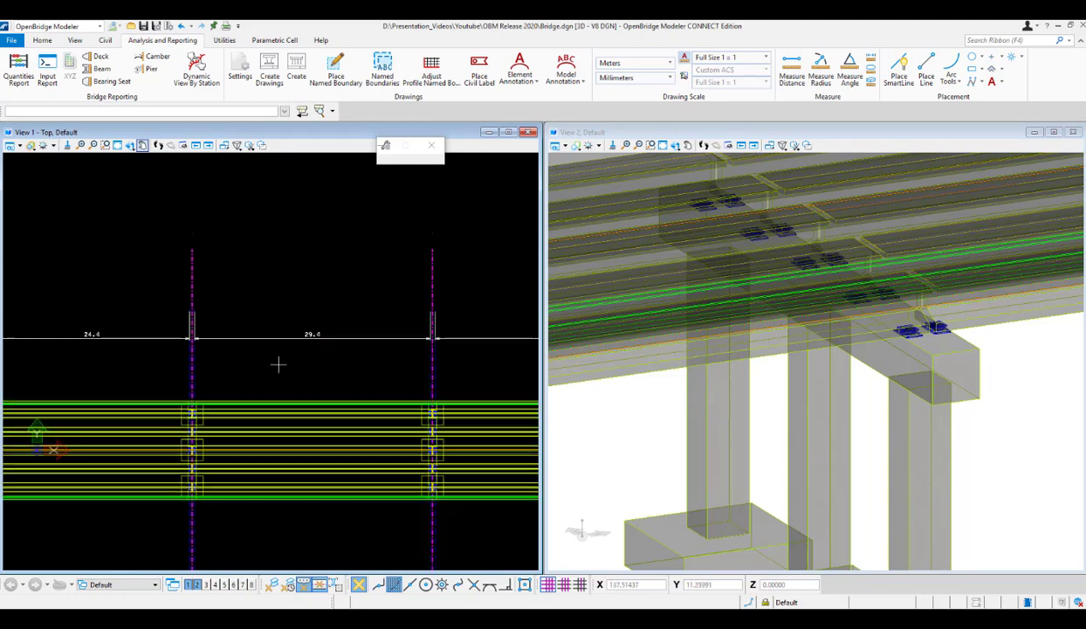
{"action": "scroll", "coordinate": [383, 359], "scroll_direction": "up", "scroll_amount": 2}
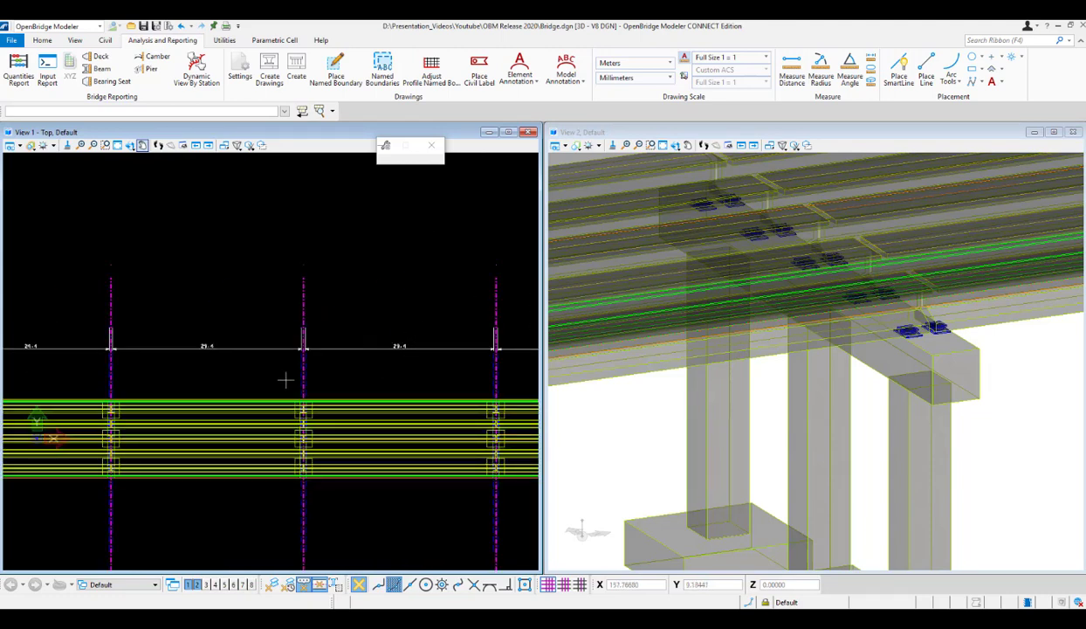
{"action": "scroll", "coordinate": [277, 370], "scroll_direction": "down", "scroll_amount": 3}
{"action": "scroll", "coordinate": [442, 360], "scroll_direction": "up", "scroll_amount": 4}
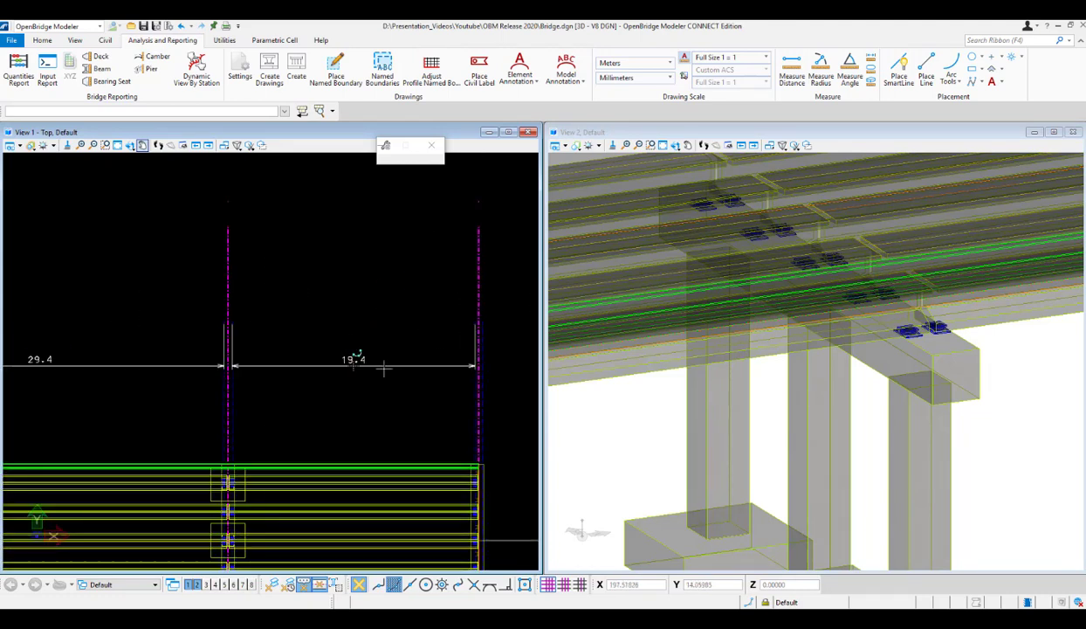
Bring back the beam report preview and compare its bearing-to-bearing lengths for all four spans.
{"action": "mouse_move", "coordinate": [442, 619]}
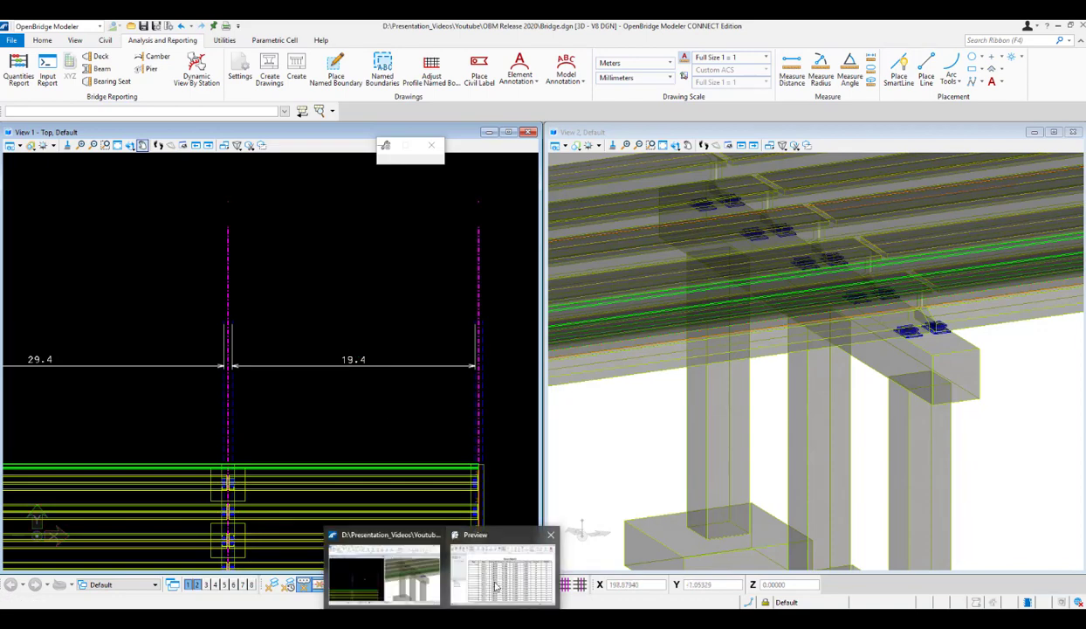
{"action": "left_click", "coordinate": [505, 577]}
{"action": "left_click_drag", "start_coordinate": [776, 82], "coordinate": [391, 97]}
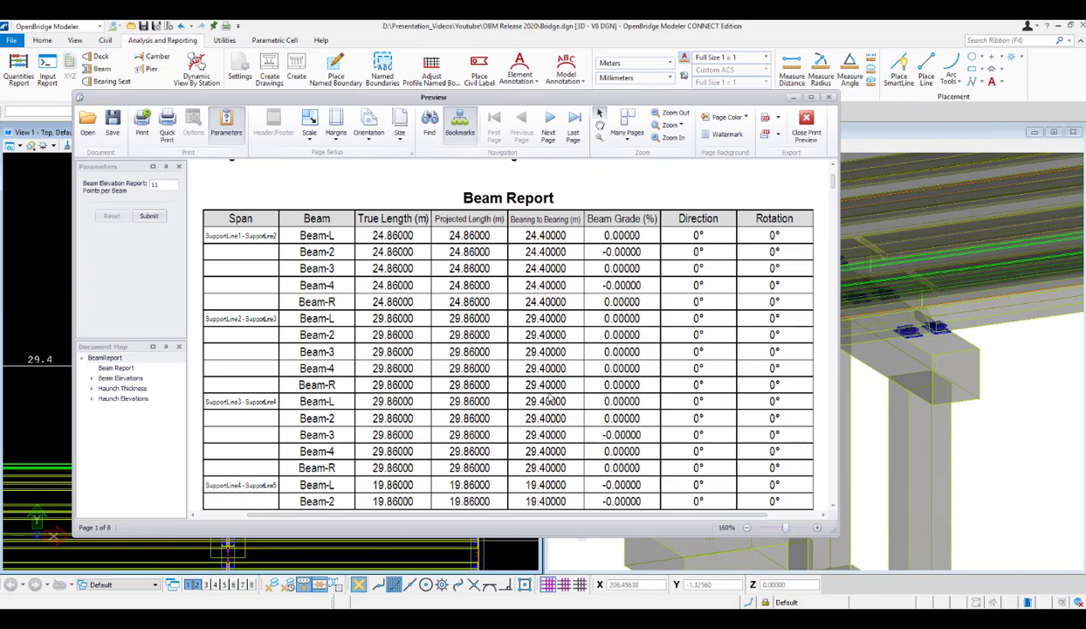
{"action": "scroll", "coordinate": [551, 401], "scroll_direction": "down", "scroll_amount": 2}
{"action": "scroll", "coordinate": [582, 448], "scroll_direction": "down", "scroll_amount": 2}
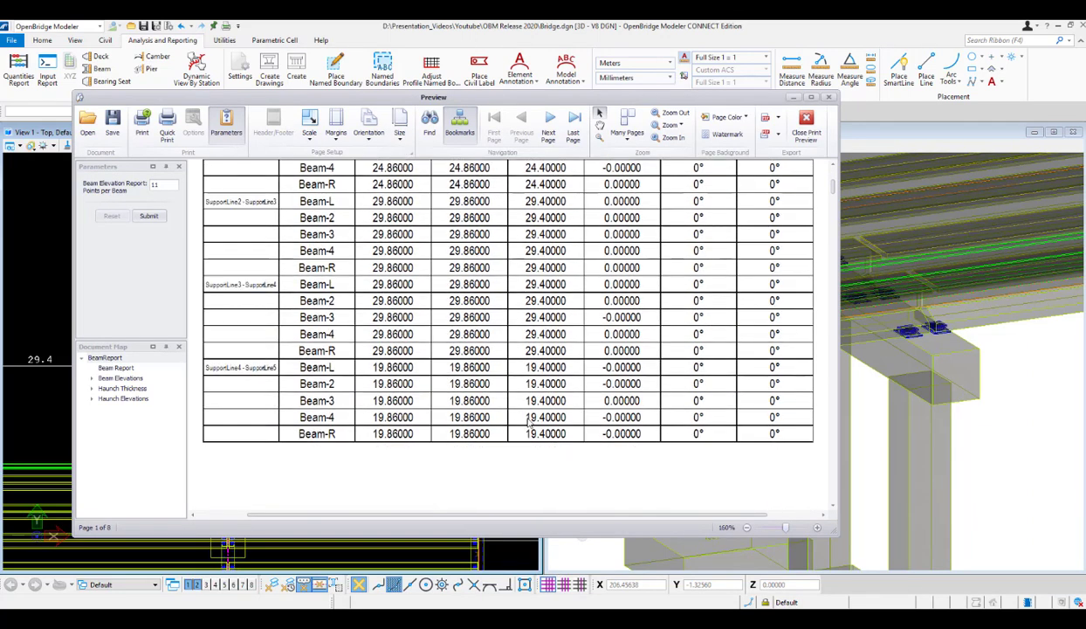
{"action": "scroll", "coordinate": [540, 402], "scroll_direction": "up", "scroll_amount": 3}
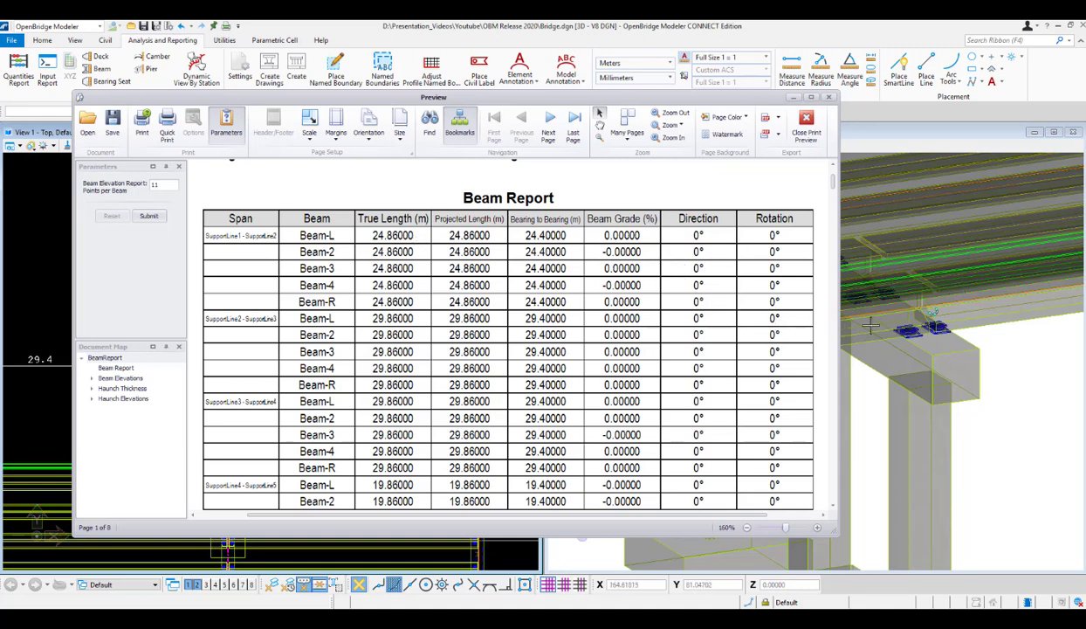
Uncover the 3D pier view beside the beam report and review the table through its last beam row.
{"action": "left_click_drag", "start_coordinate": [559, 98], "coordinate": [391, 118]}
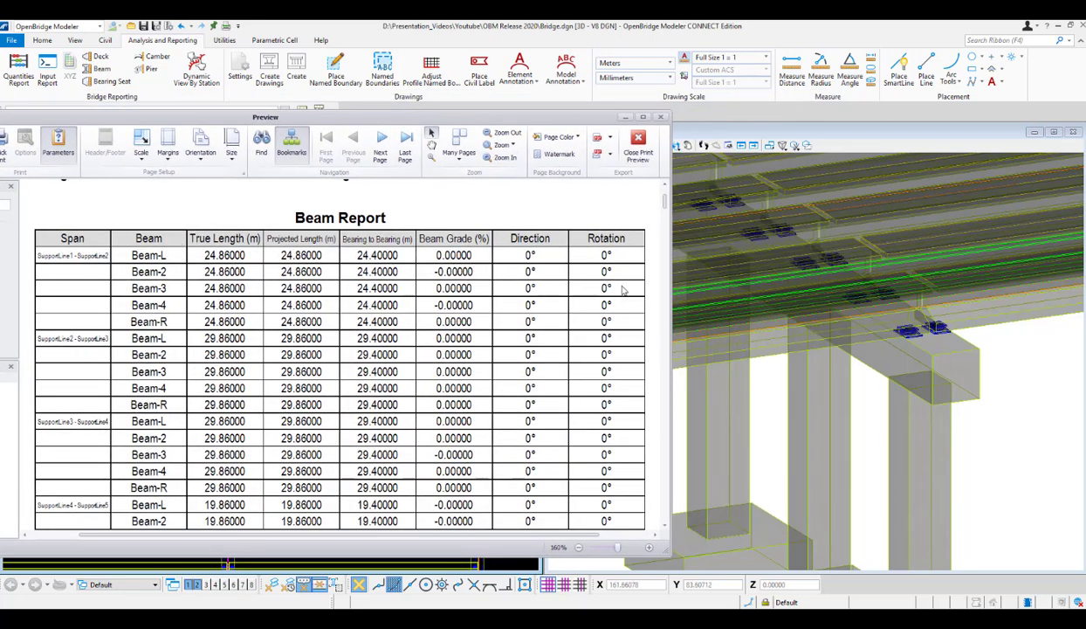
{"action": "scroll", "coordinate": [602, 463], "scroll_direction": "down", "scroll_amount": 1}
{"action": "scroll", "coordinate": [607, 467], "scroll_direction": "up", "scroll_amount": 1}
{"action": "scroll", "coordinate": [611, 472], "scroll_direction": "down", "scroll_amount": 1}
{"action": "scroll", "coordinate": [613, 472], "scroll_direction": "down", "scroll_amount": 3}
{"action": "scroll", "coordinate": [611, 472], "scroll_direction": "up", "scroll_amount": 5}
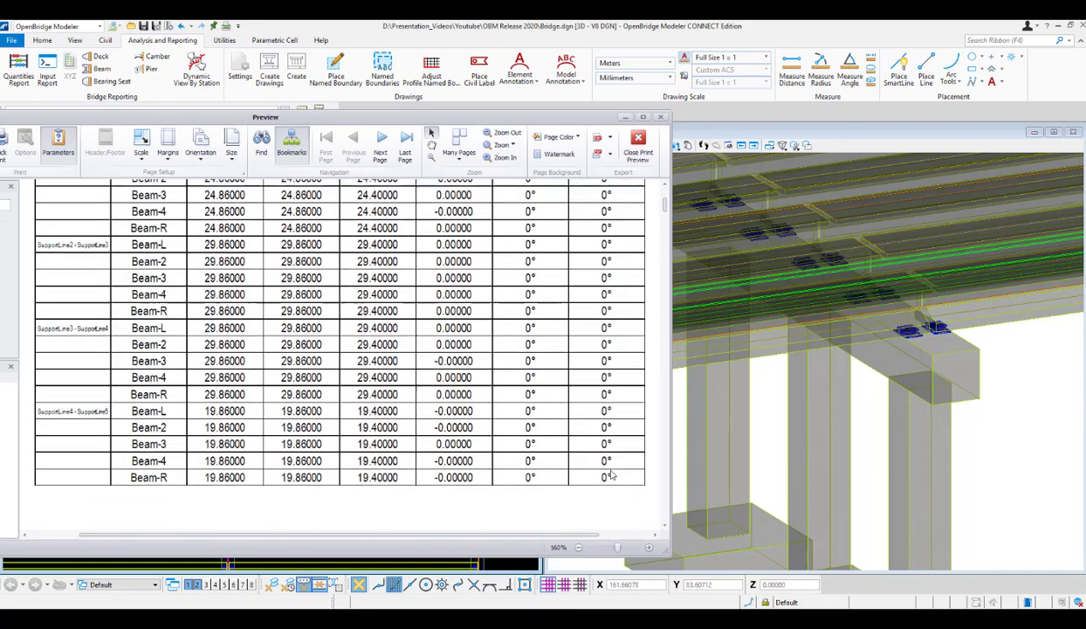
{"action": "scroll", "coordinate": [611, 472], "scroll_direction": "up", "scroll_amount": 2}
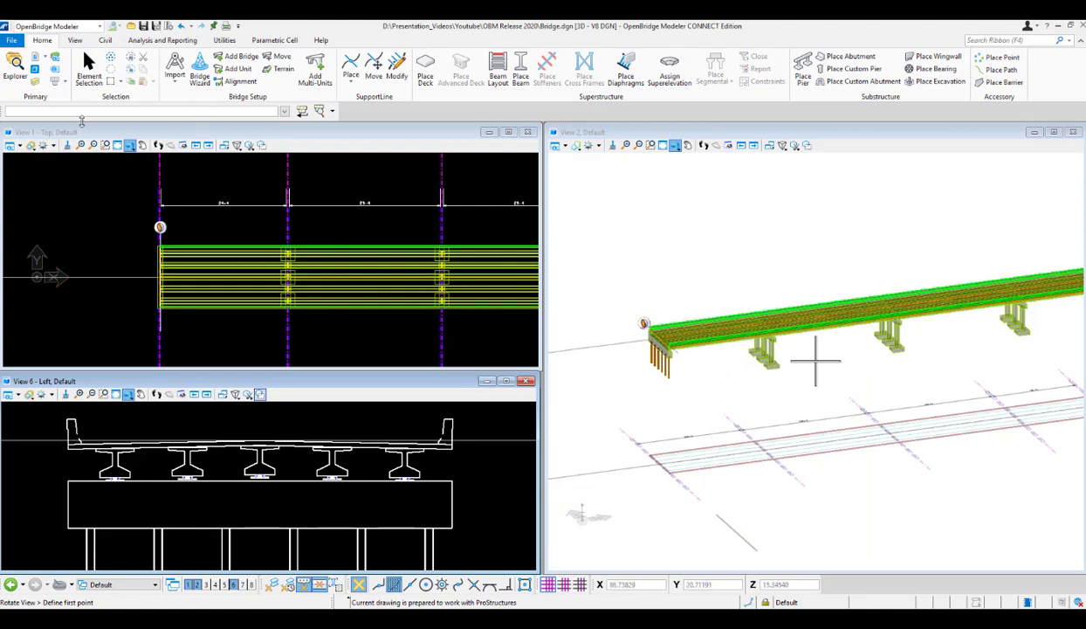
Start a deck elevation report with SupportLine1 as the start limit and SupportLine5 as the end limit.
{"action": "left_click", "coordinate": [160, 41]}
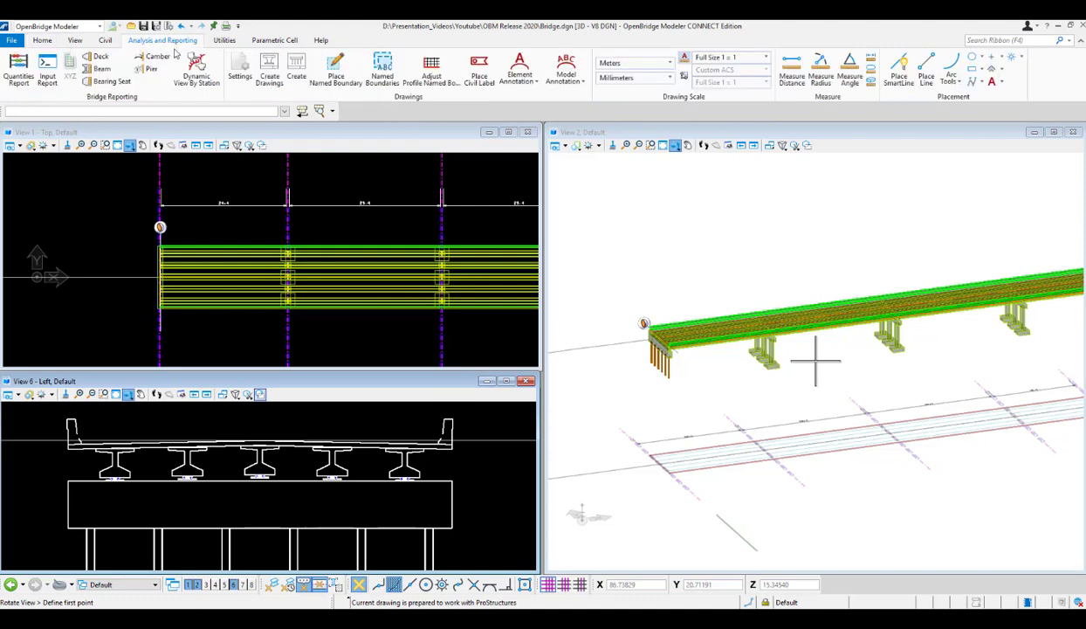
{"action": "left_click", "coordinate": [100, 57]}
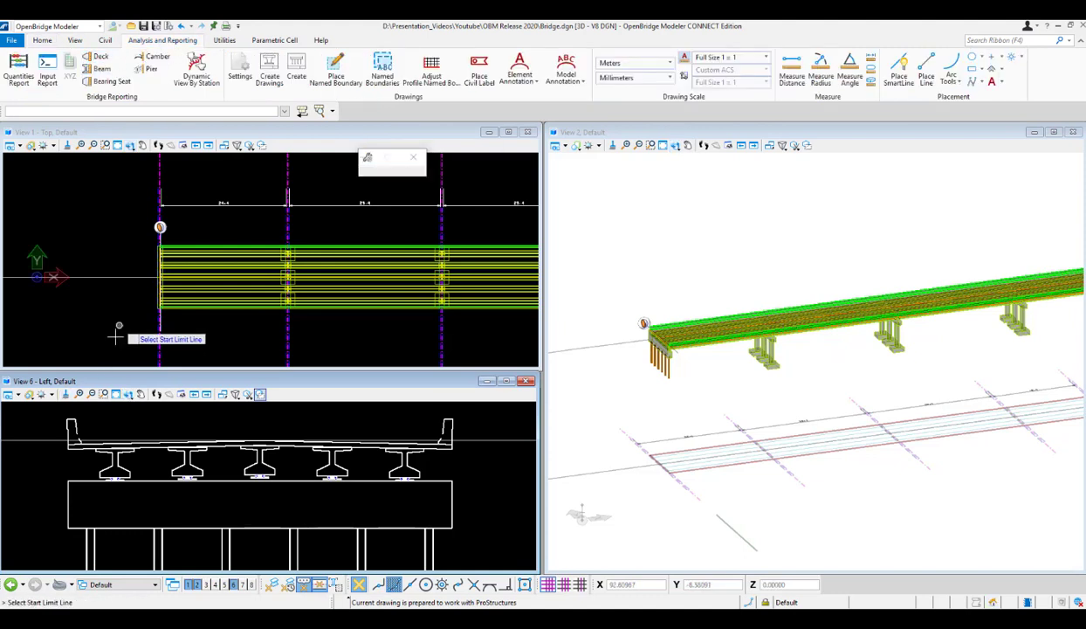
{"action": "scroll", "coordinate": [78, 292], "scroll_direction": "down", "scroll_amount": 1}
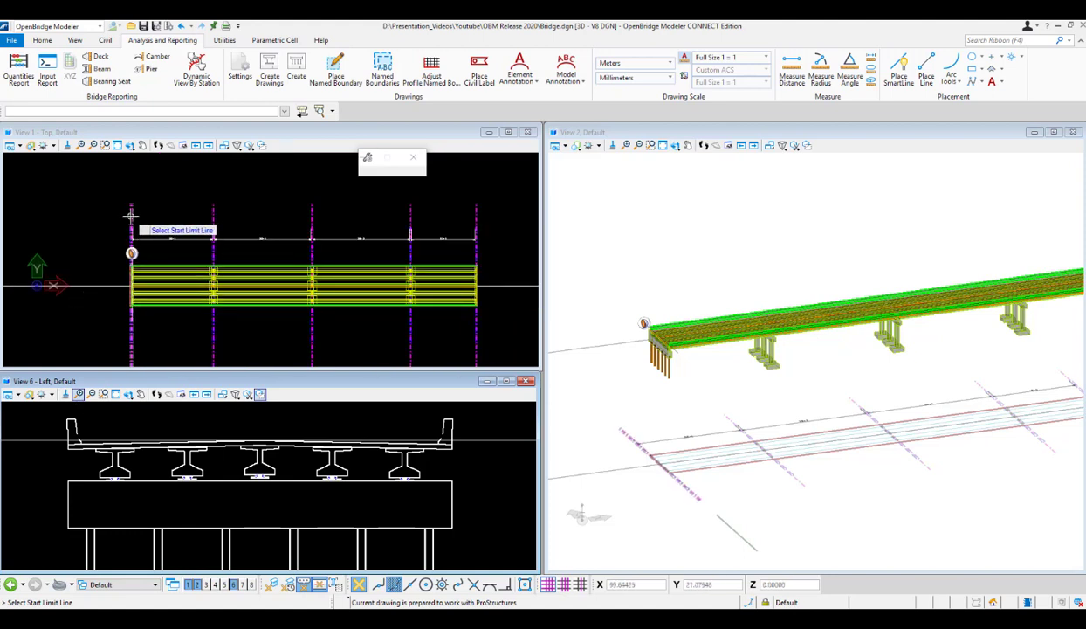
{"action": "left_click", "coordinate": [130, 214]}
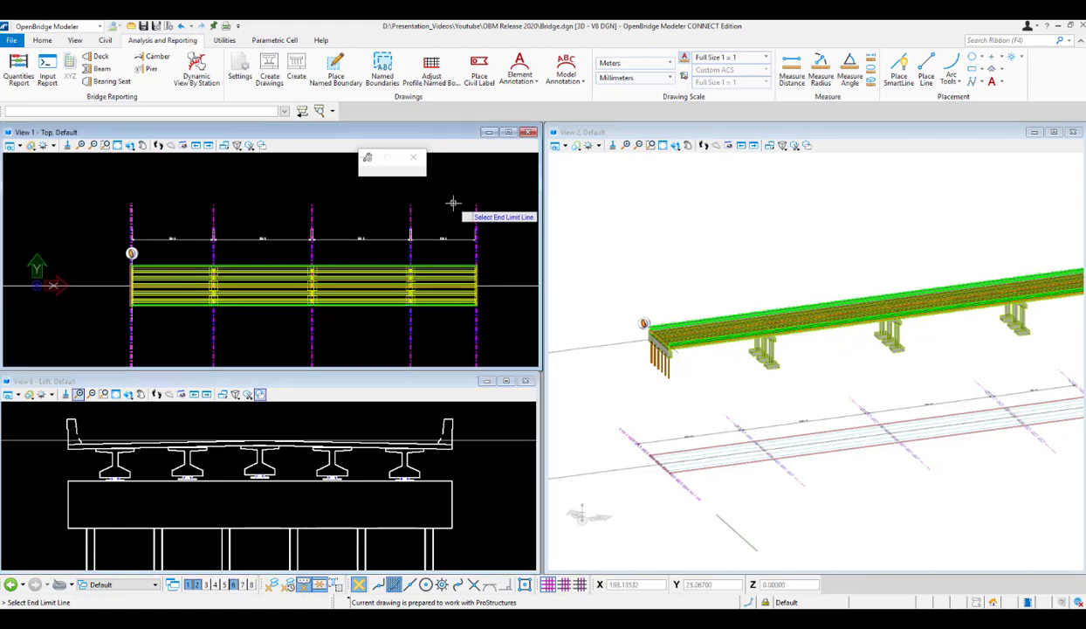
{"action": "left_click", "coordinate": [458, 211]}
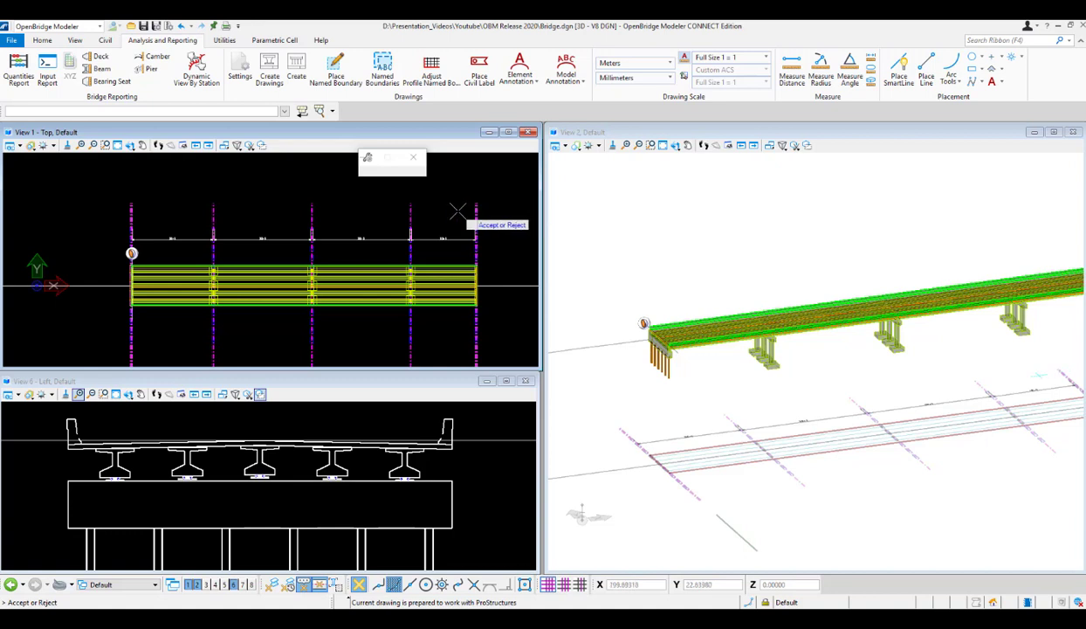
{"action": "left_click", "coordinate": [455, 209]}
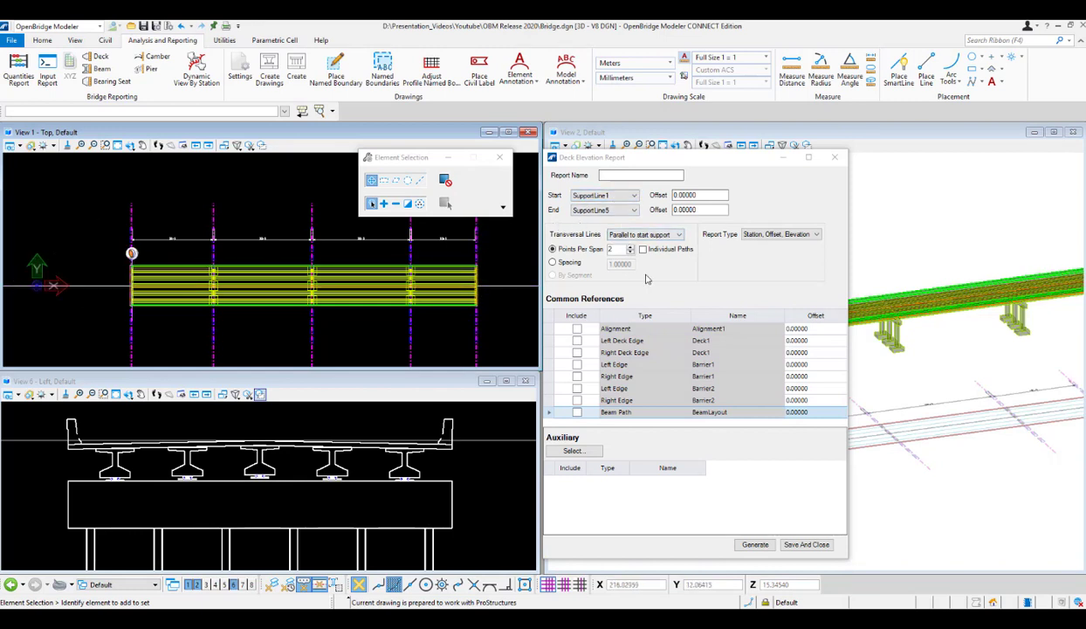
{"action": "left_click", "coordinate": [165, 298]}
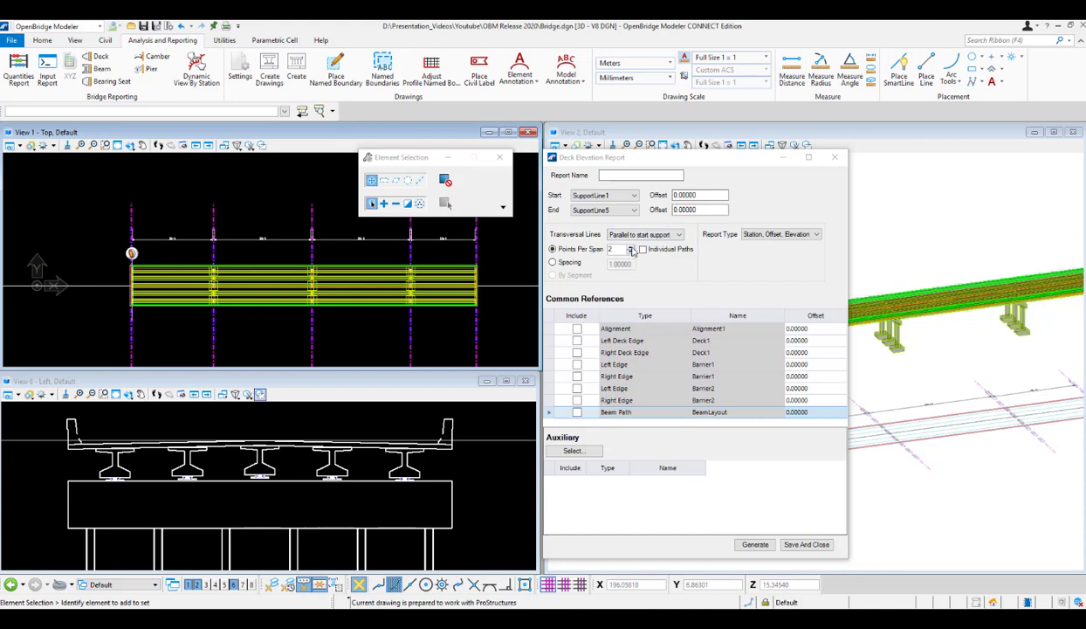
Set the deck elevation report to 3 points per span and the Consolidated report type.
{"action": "left_click", "coordinate": [631, 248]}
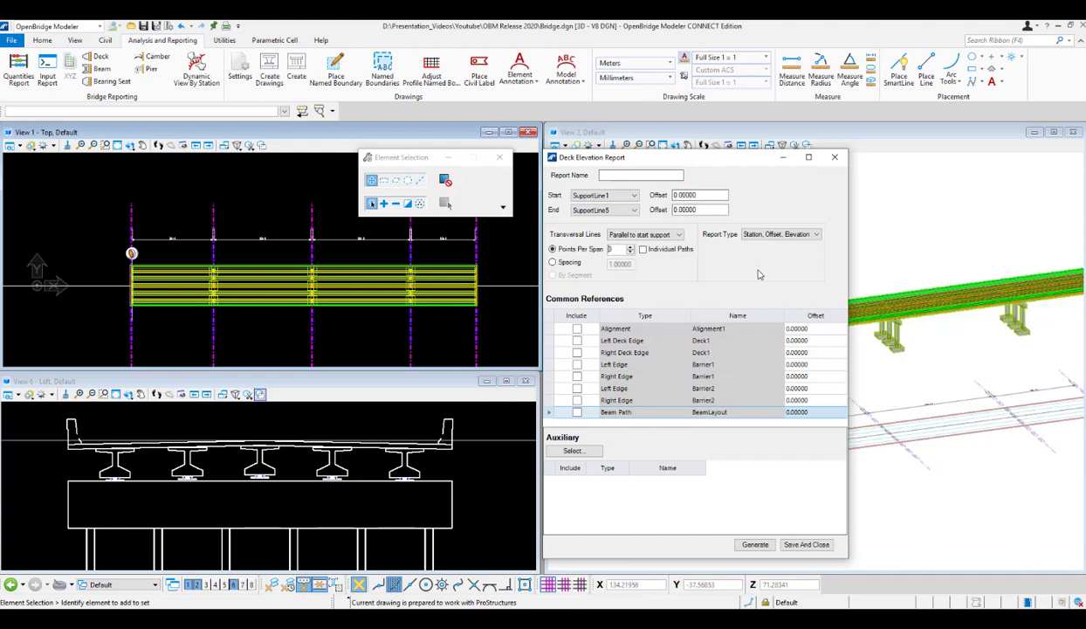
{"action": "left_click", "coordinate": [815, 235]}
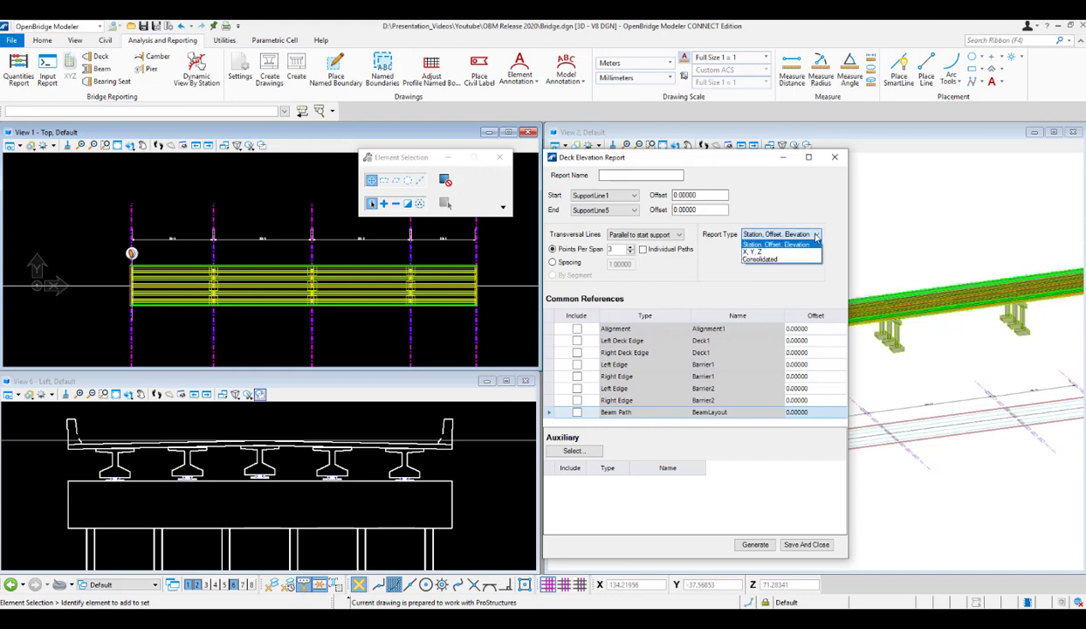
{"action": "left_click", "coordinate": [761, 260]}
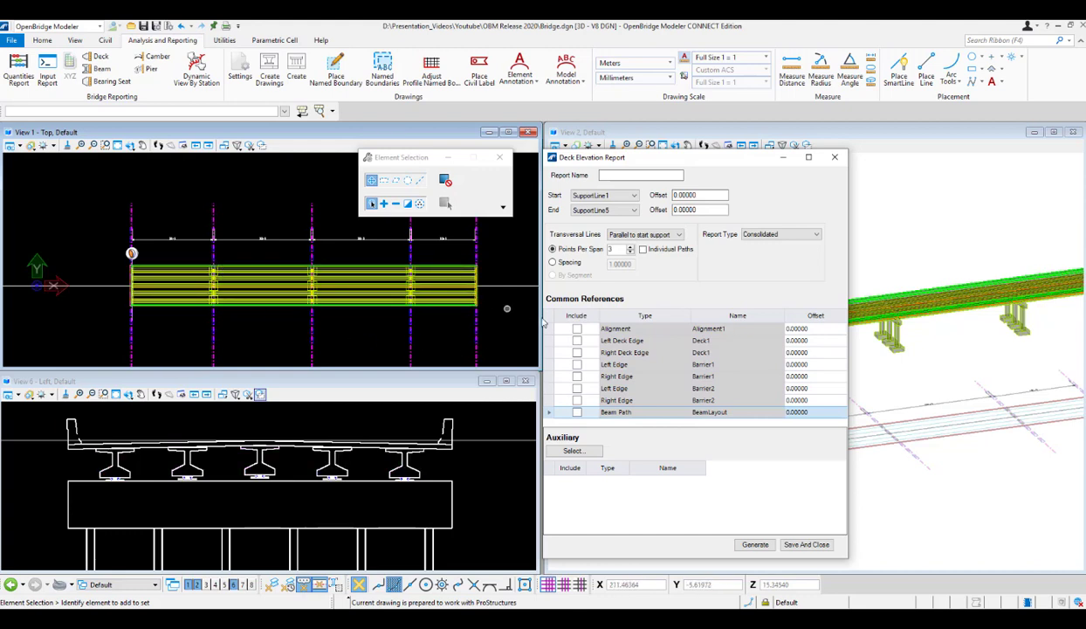
Include the alignment, both deck edges, all barrier edges and the beam path, then generate the deck elevation report.
{"action": "left_click", "coordinate": [576, 328]}
{"action": "left_click", "coordinate": [577, 341]}
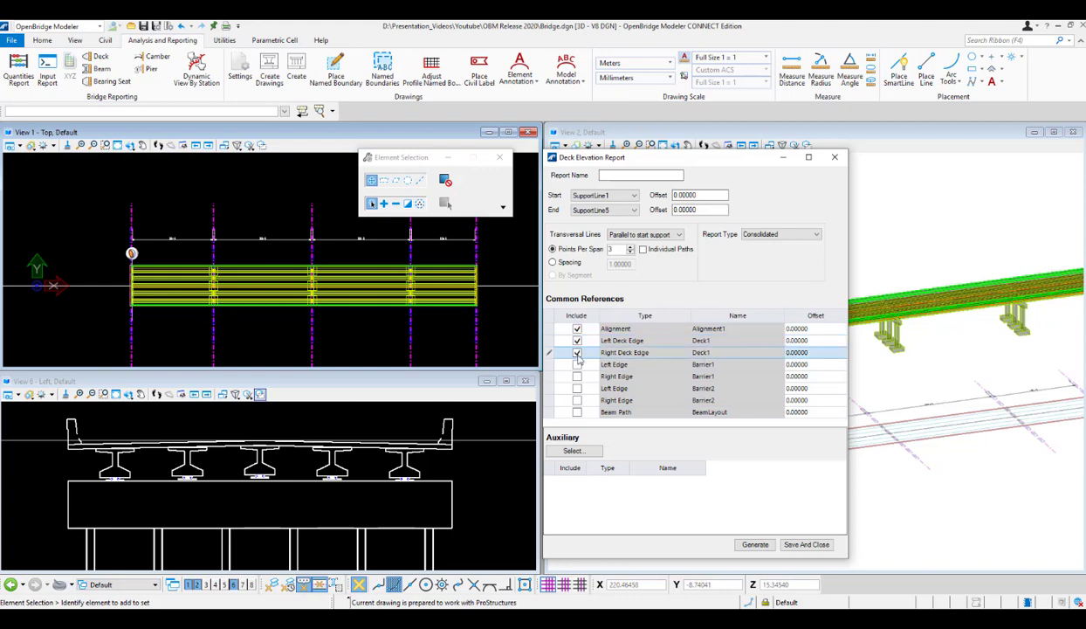
{"action": "left_click", "coordinate": [576, 352]}
{"action": "left_click", "coordinate": [577, 364]}
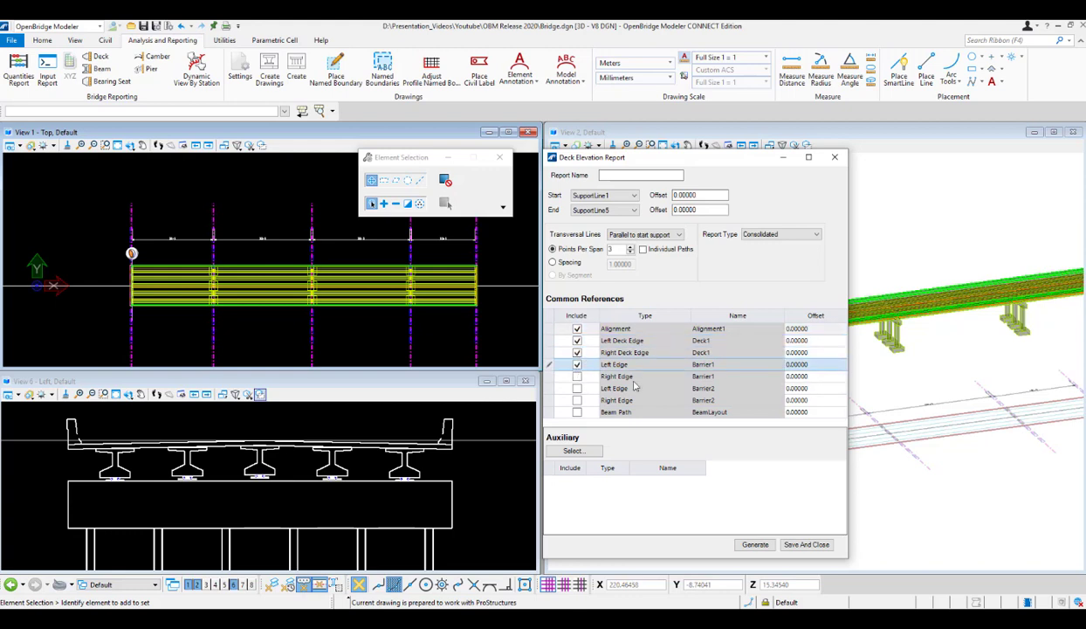
{"action": "left_click", "coordinate": [576, 376]}
{"action": "left_click", "coordinate": [576, 388]}
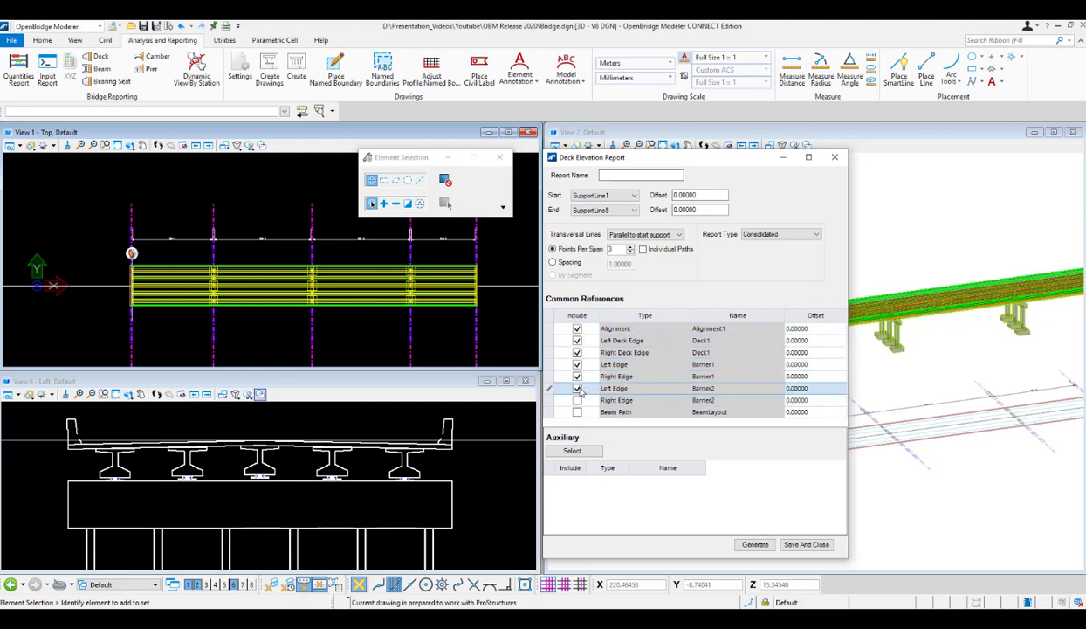
{"action": "left_click", "coordinate": [576, 400]}
{"action": "left_click", "coordinate": [576, 411]}
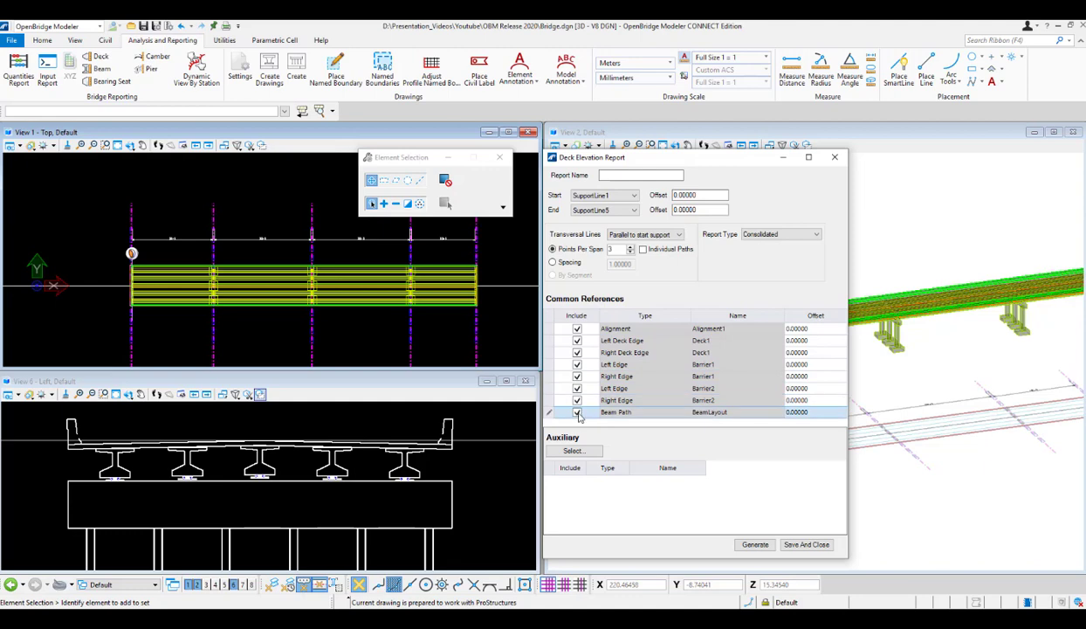
{"action": "left_click", "coordinate": [765, 547]}
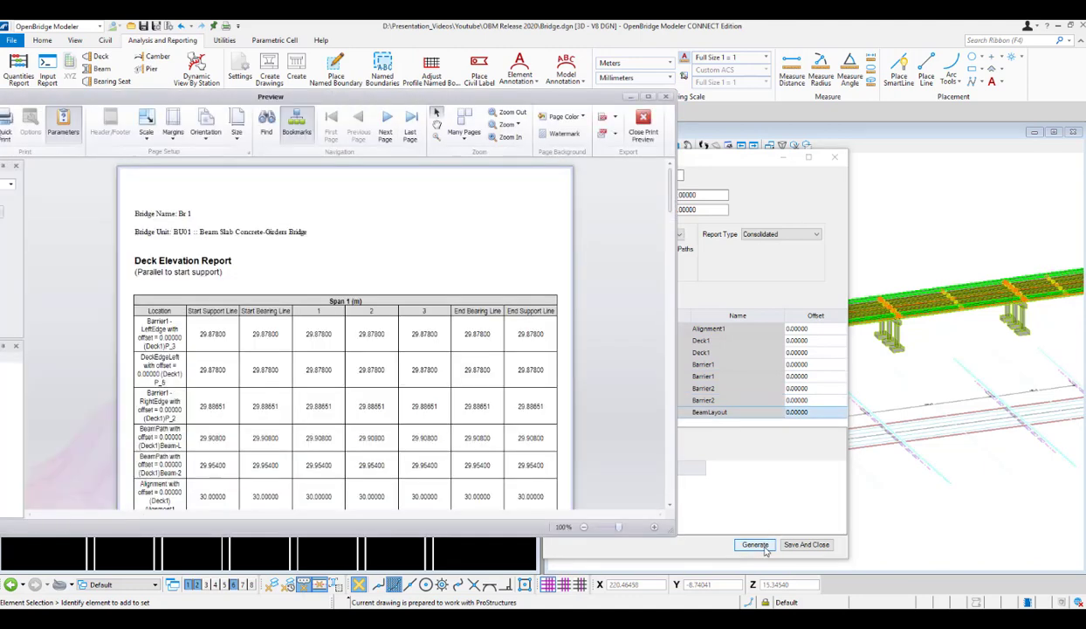
{"action": "scroll", "coordinate": [404, 371], "scroll_direction": "down", "scroll_amount": 10}
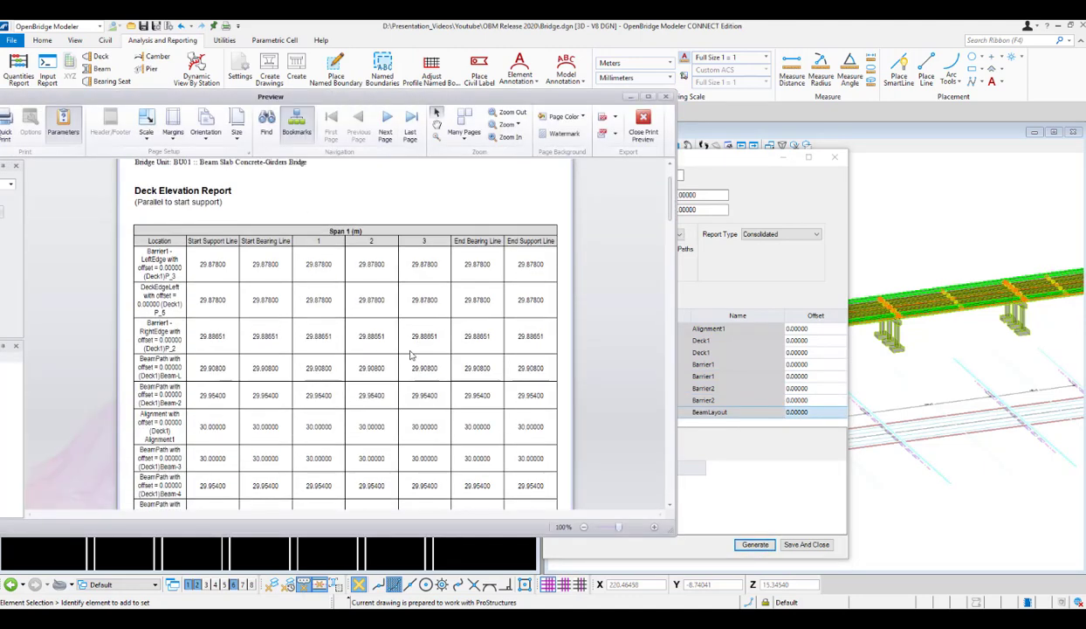
Review the Span 1 and Span 2 tables of the generated deck elevation report and return to its first page.
{"action": "scroll", "coordinate": [428, 367], "scroll_direction": "down", "scroll_amount": 9}
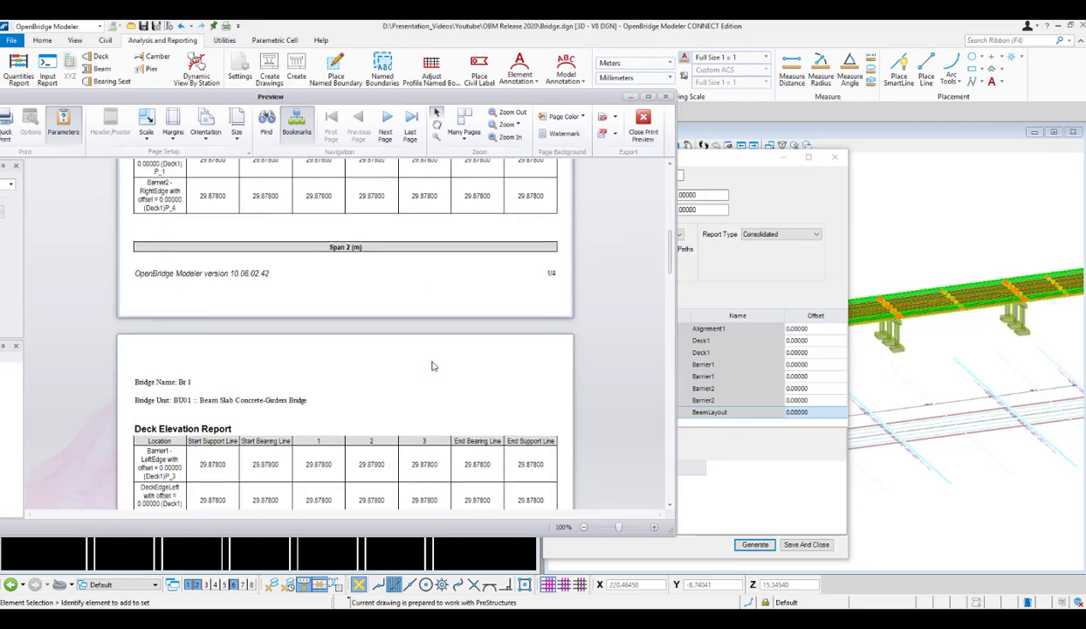
{"action": "left_click_drag", "start_coordinate": [670, 262], "coordinate": [670, 179]}
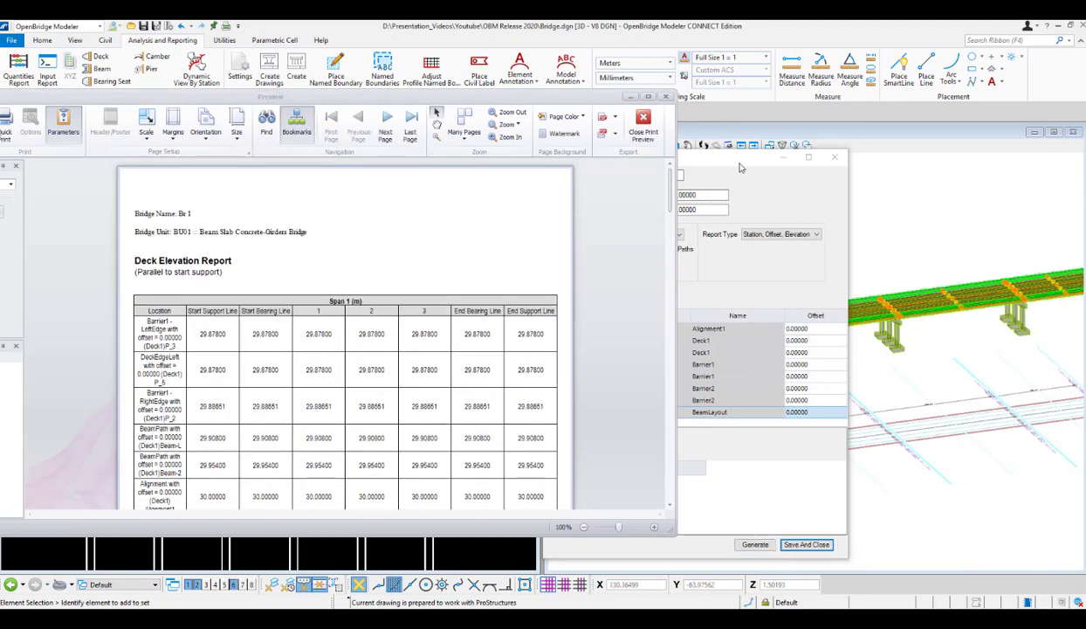
Clear the Deck Elevation Report settings dialog out of view and bring the report preview back to the front.
{"action": "left_click", "coordinate": [738, 159]}
{"action": "left_click", "coordinate": [623, 175]}
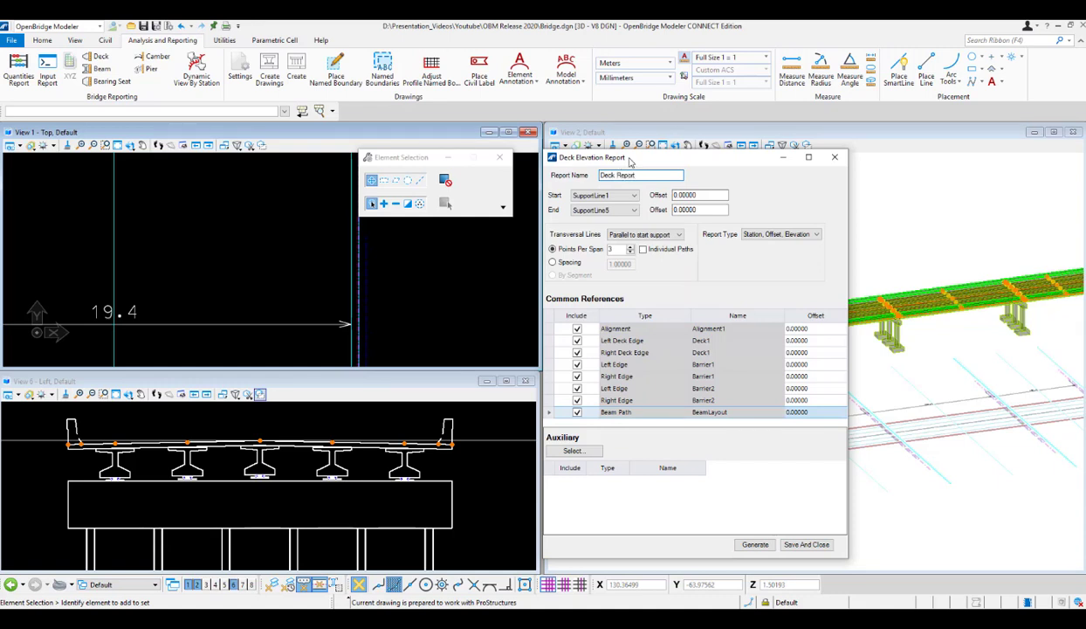
{"action": "left_click", "coordinate": [784, 545]}
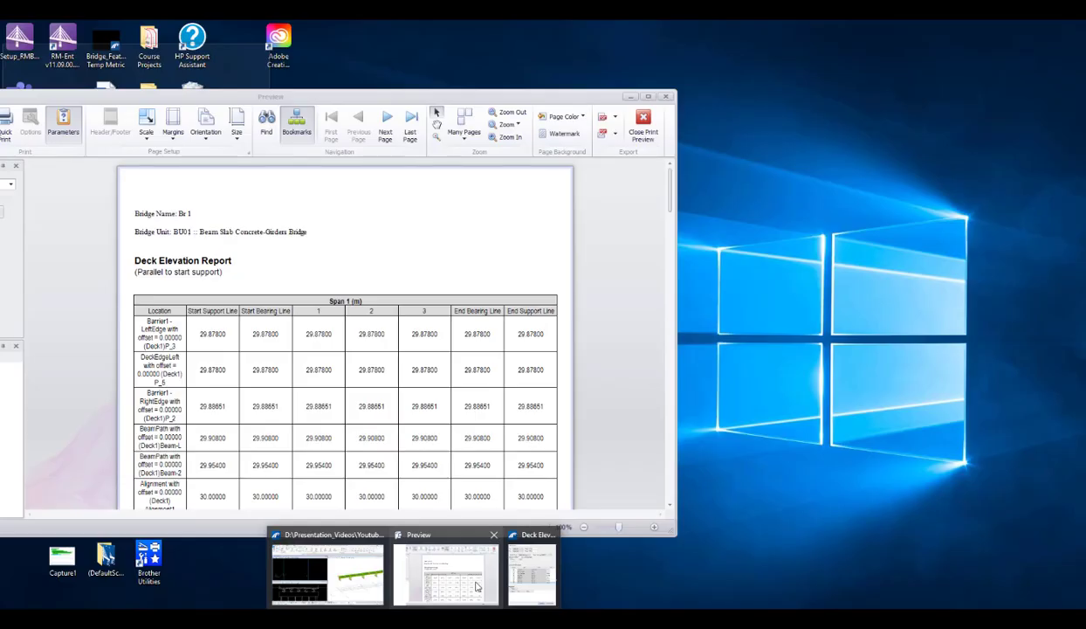
{"action": "left_click", "coordinate": [476, 586]}
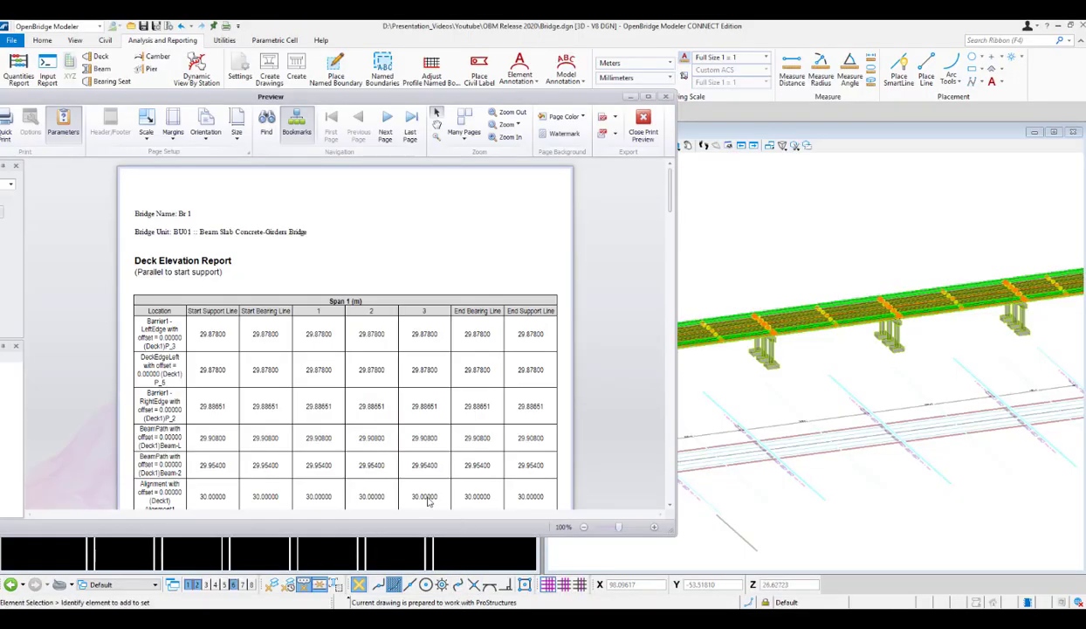
Compare the deck elevation report with the bridge's first abutment and span in the 3D view, moving the preview aside.
{"action": "scroll", "coordinate": [273, 398], "scroll_direction": "down", "scroll_amount": 1}
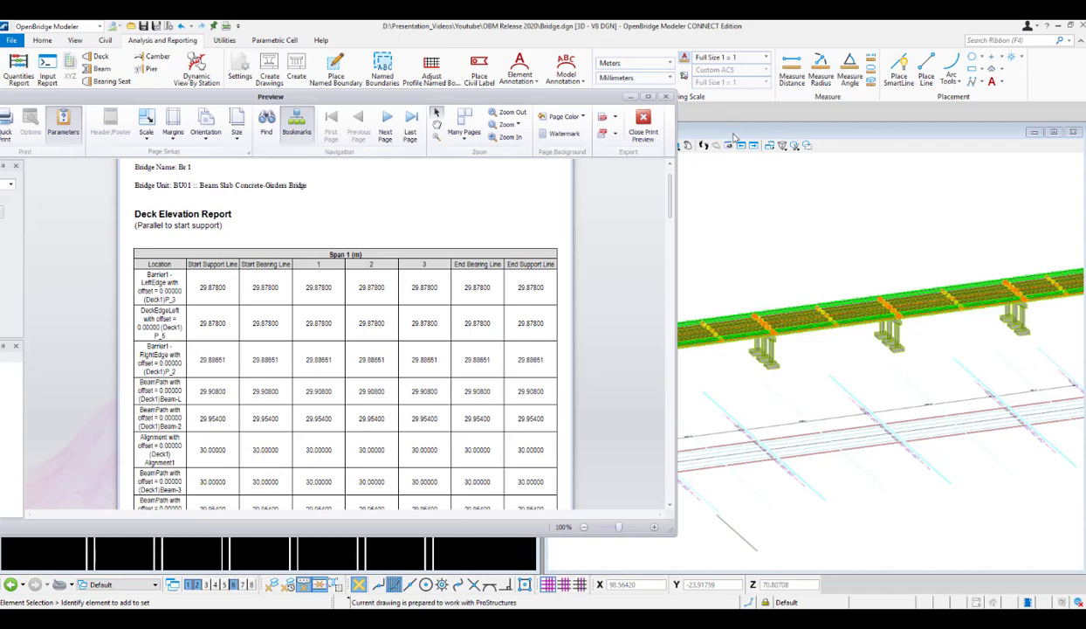
{"action": "left_click", "coordinate": [740, 145]}
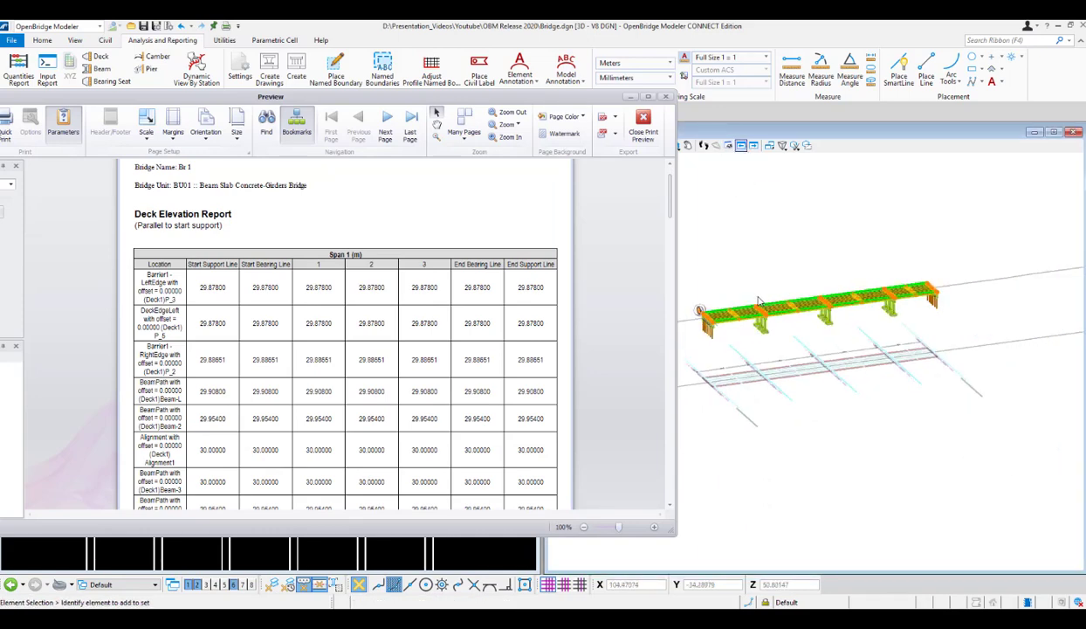
{"action": "scroll", "coordinate": [759, 300], "scroll_direction": "up", "scroll_amount": 5}
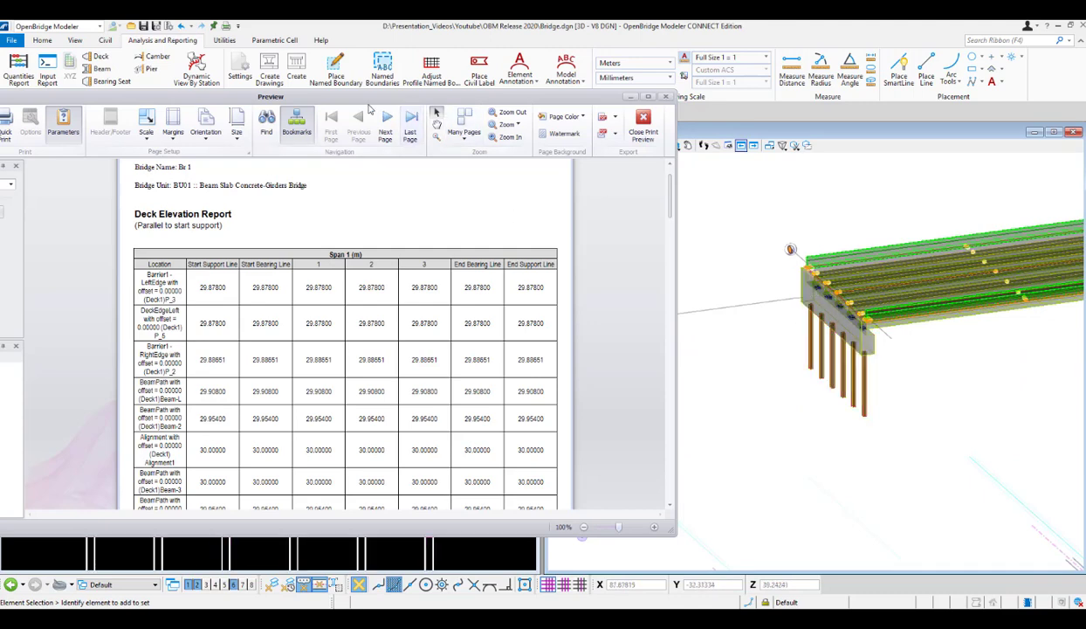
{"action": "left_click_drag", "start_coordinate": [339, 96], "coordinate": [356, 44]}
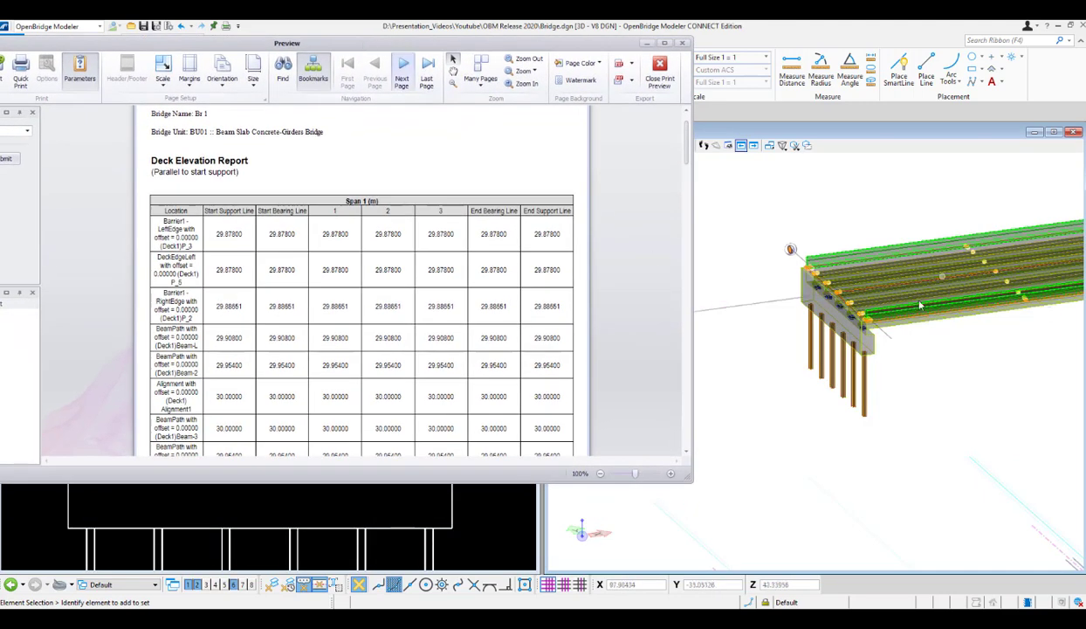
{"action": "scroll", "coordinate": [919, 305], "scroll_direction": "down", "scroll_amount": 2}
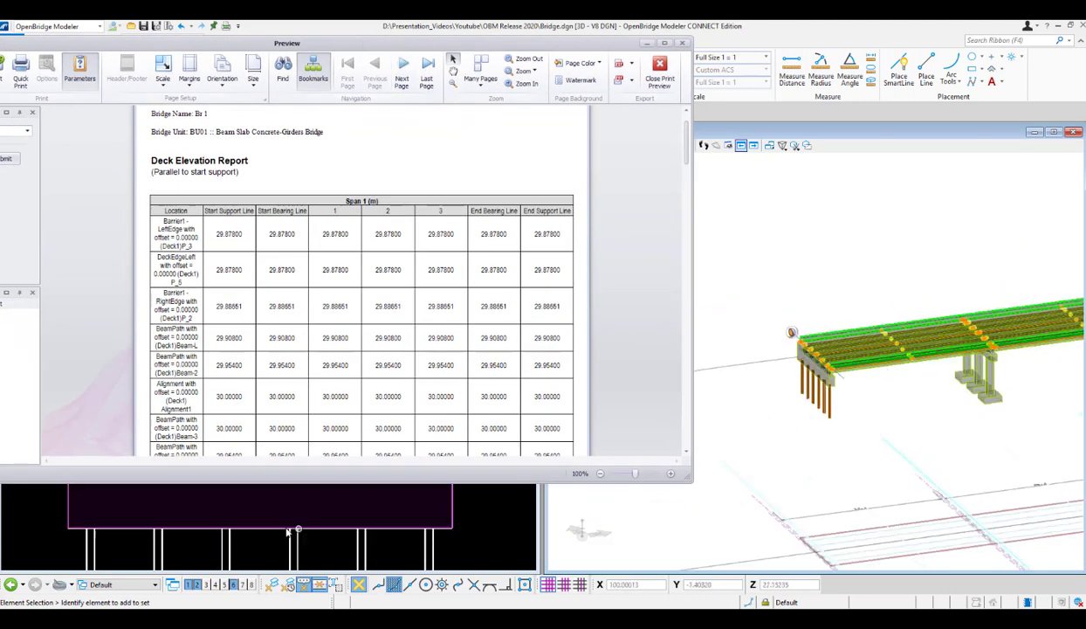
{"action": "left_click_drag", "start_coordinate": [374, 46], "coordinate": [469, 30]}
{"action": "left_click_drag", "start_coordinate": [790, 464], "coordinate": [659, 376]}
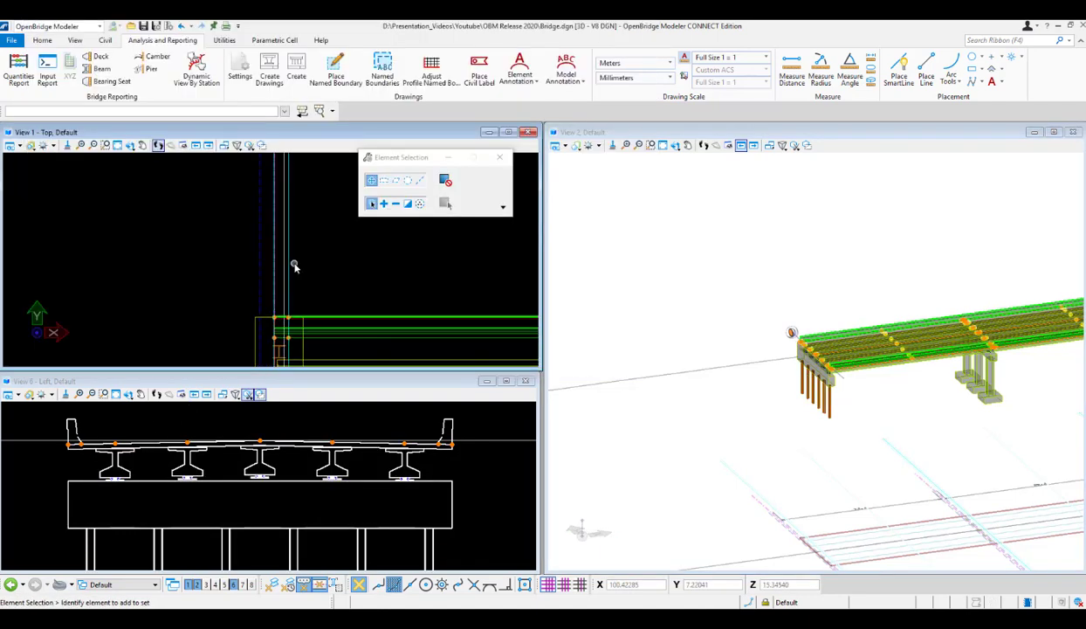
Examine the start support line, bearing line and beam ends at the first abutment in the top view.
{"action": "scroll", "coordinate": [262, 257], "scroll_direction": "up", "scroll_amount": 1}
{"action": "scroll", "coordinate": [260, 245], "scroll_direction": "down", "scroll_amount": 12}
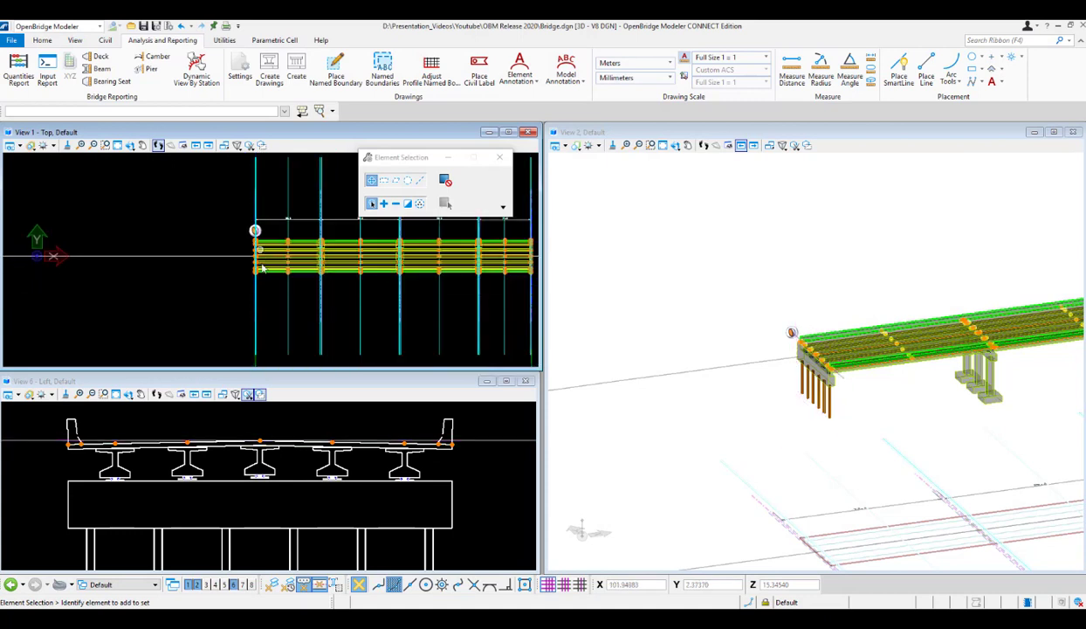
{"action": "scroll", "coordinate": [254, 322], "scroll_direction": "up", "scroll_amount": 4}
{"action": "scroll", "coordinate": [254, 323], "scroll_direction": "up", "scroll_amount": 3}
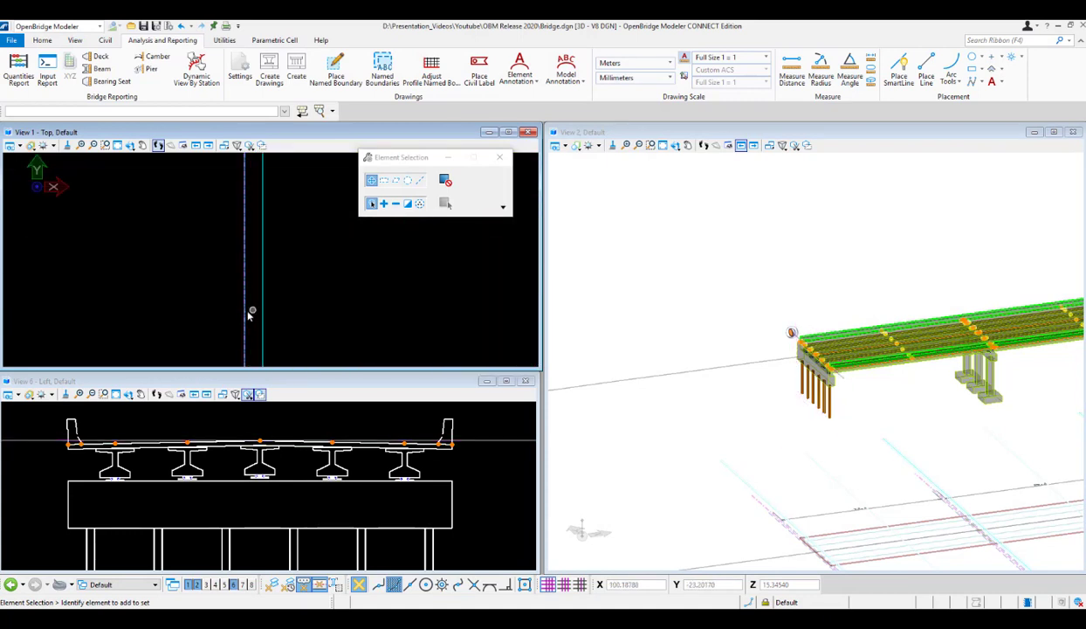
{"action": "scroll", "coordinate": [247, 314], "scroll_direction": "down", "scroll_amount": 3}
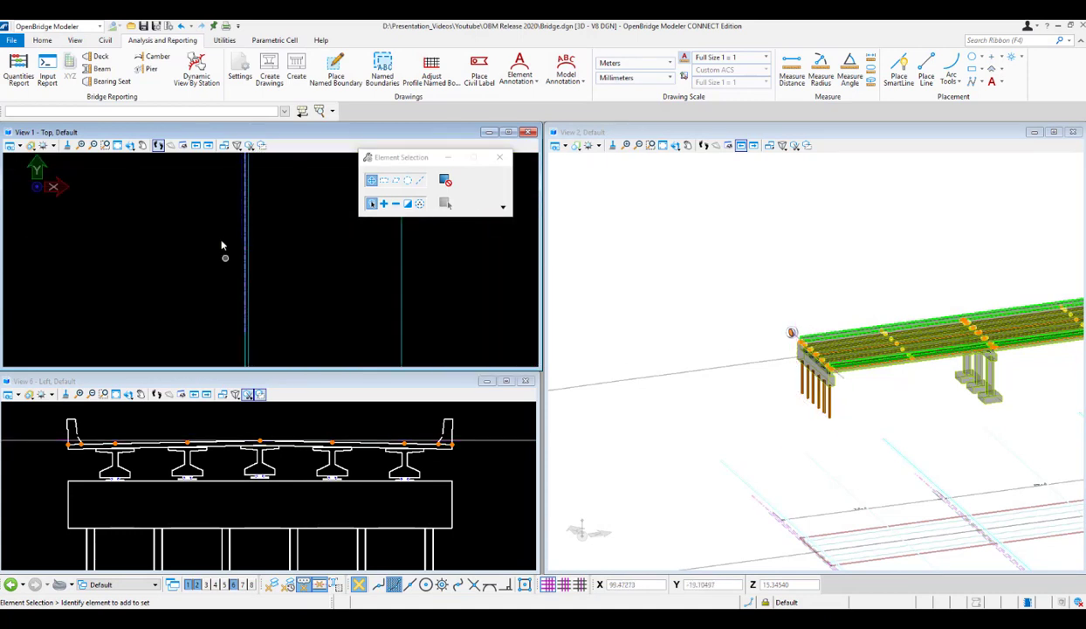
{"action": "scroll", "coordinate": [233, 228], "scroll_direction": "down", "scroll_amount": 3}
{"action": "scroll", "coordinate": [244, 243], "scroll_direction": "up", "scroll_amount": 4}
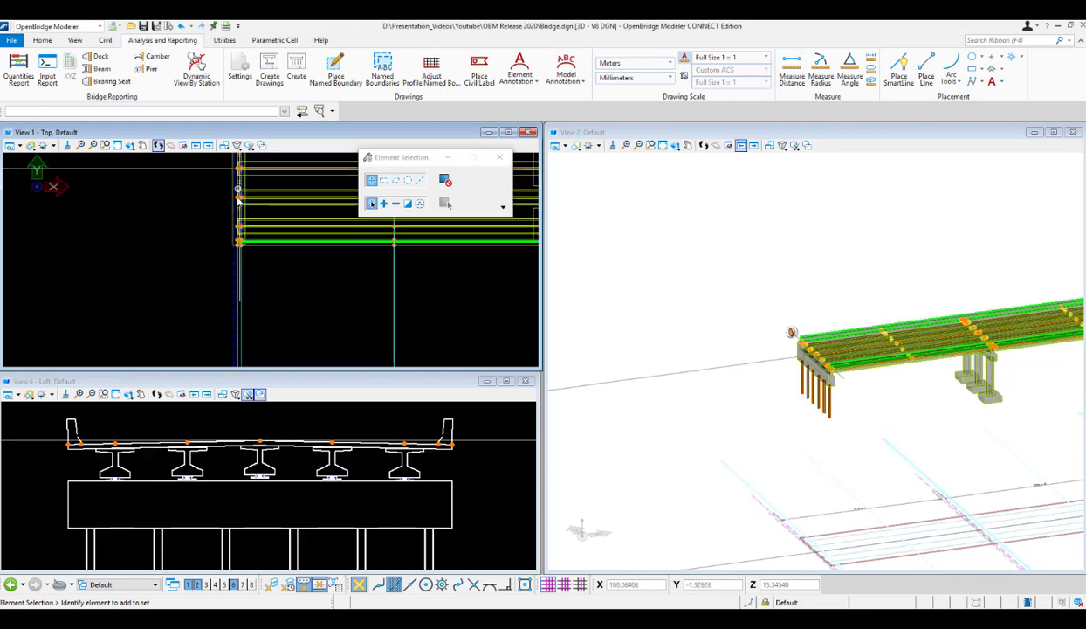
{"action": "scroll", "coordinate": [245, 242], "scroll_direction": "up", "scroll_amount": 2}
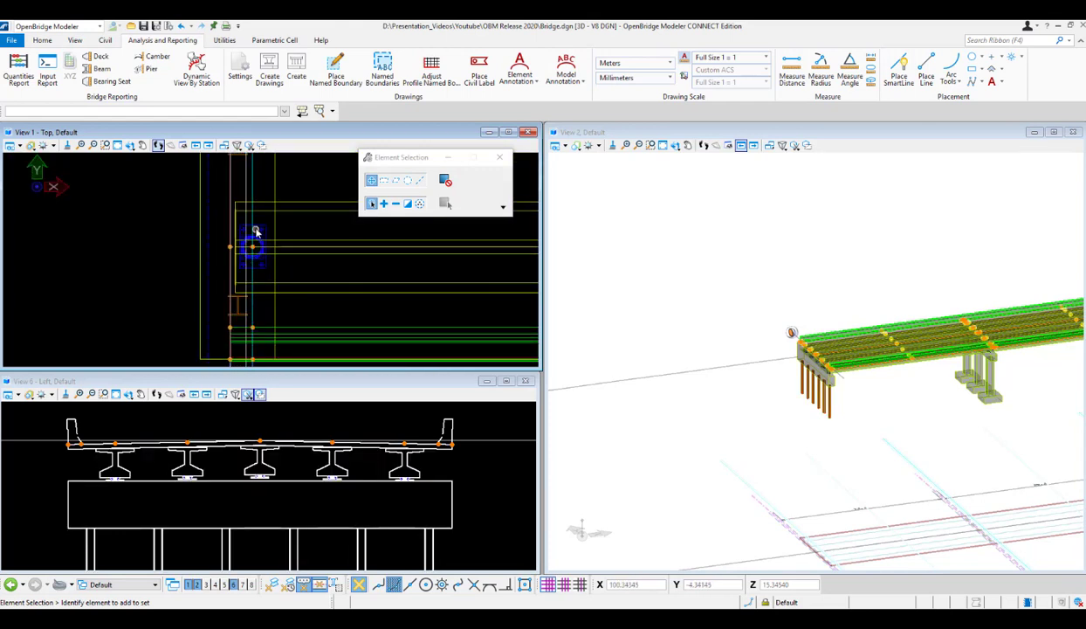
{"action": "left_click", "coordinate": [255, 234]}
{"action": "scroll", "coordinate": [255, 235], "scroll_direction": "down", "scroll_amount": 2}
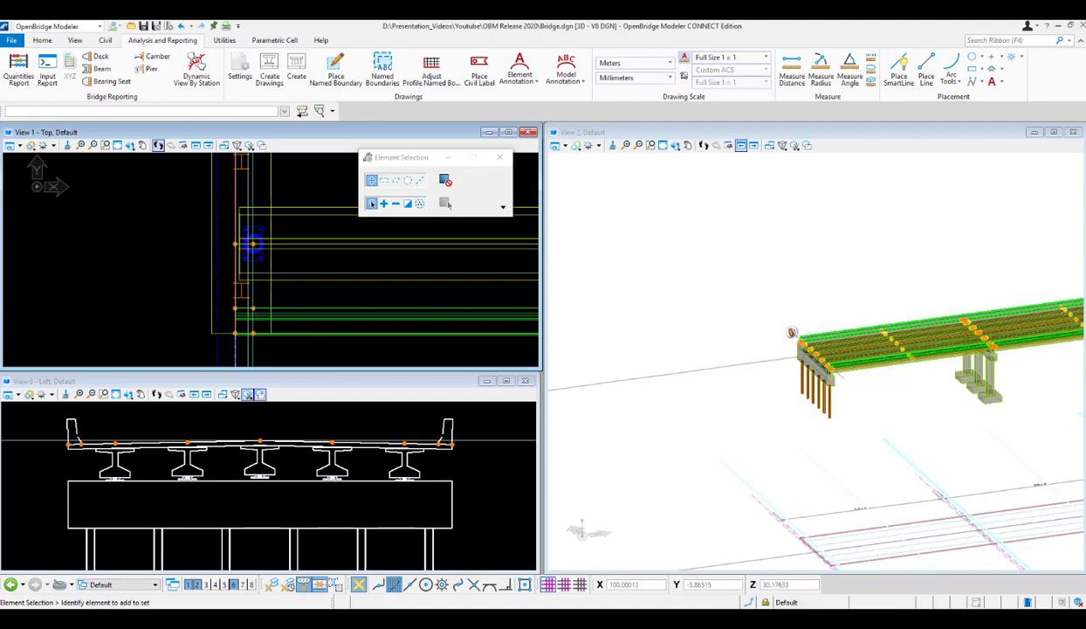
Reopen the report preview and compare its Start Support Line and Start Bearing Line columns with the first abutment in the top view.
{"action": "mouse_move", "coordinate": [465, 583]}
{"action": "left_click", "coordinate": [447, 552]}
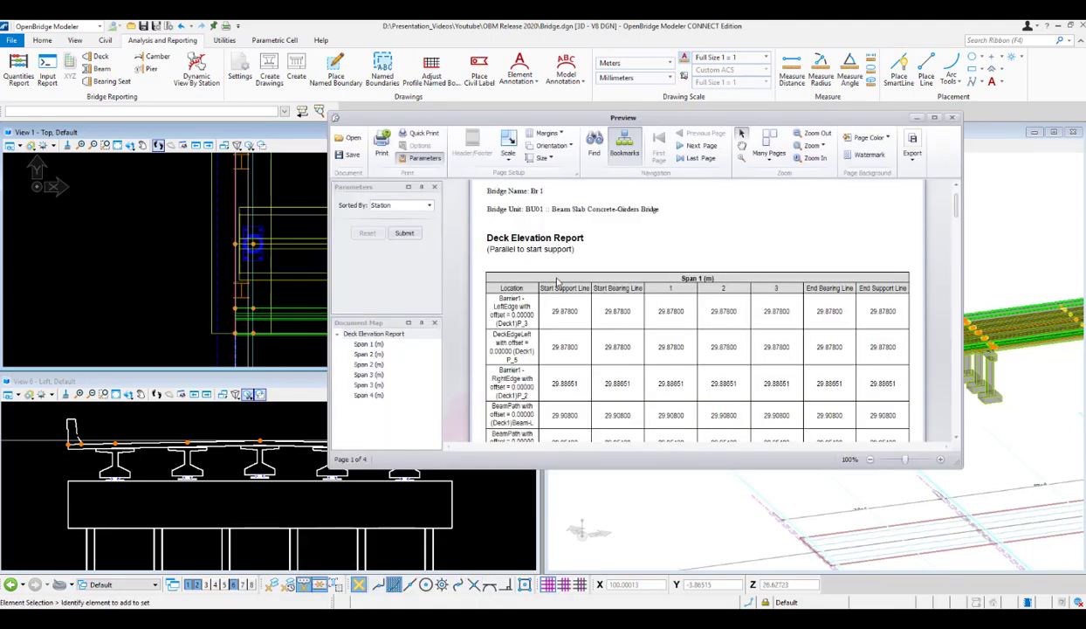
{"action": "left_click_drag", "start_coordinate": [682, 117], "coordinate": [426, 120]}
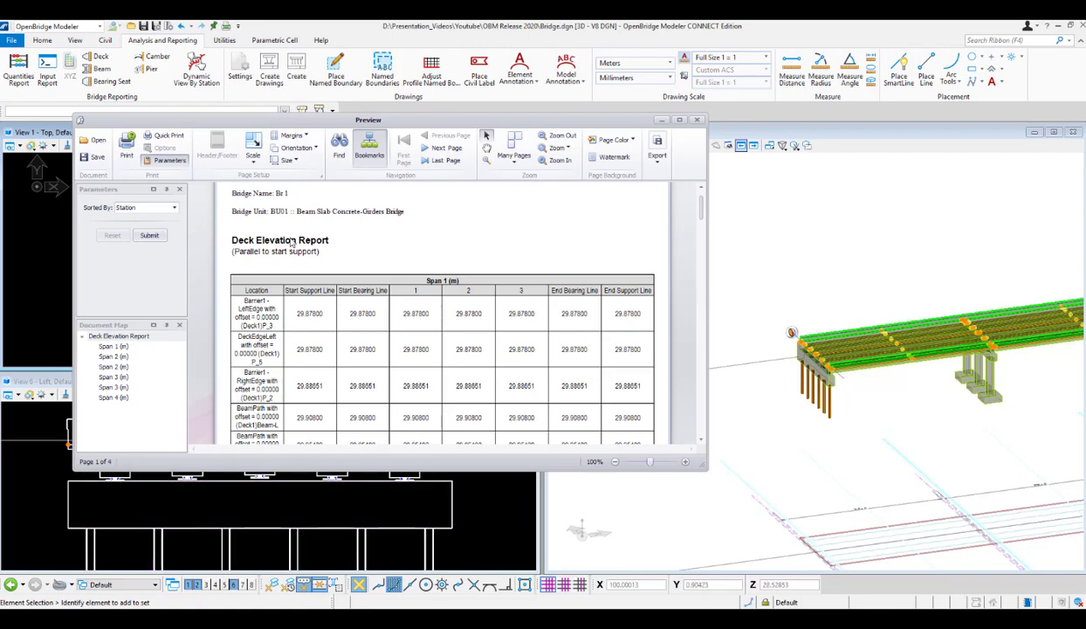
{"action": "left_click_drag", "start_coordinate": [413, 122], "coordinate": [742, 311]}
{"action": "scroll", "coordinate": [243, 268], "scroll_direction": "down", "scroll_amount": 3}
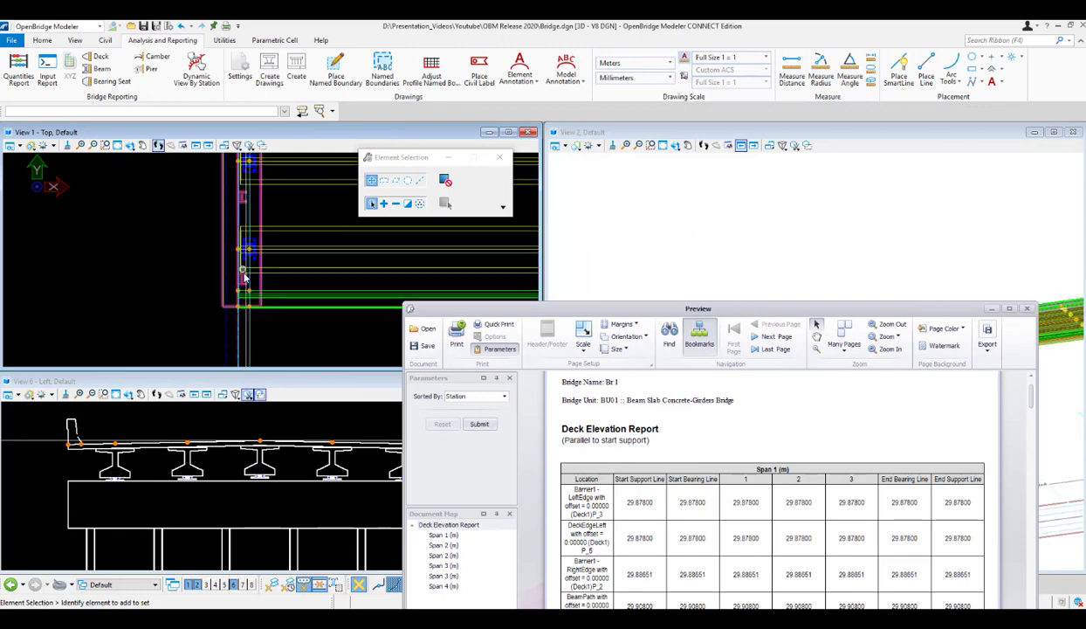
Compare the report's End Bearing Line and End Support Line columns with the lines at the first pier in the top view.
{"action": "left_click_drag", "start_coordinate": [502, 308], "coordinate": [168, 173]}
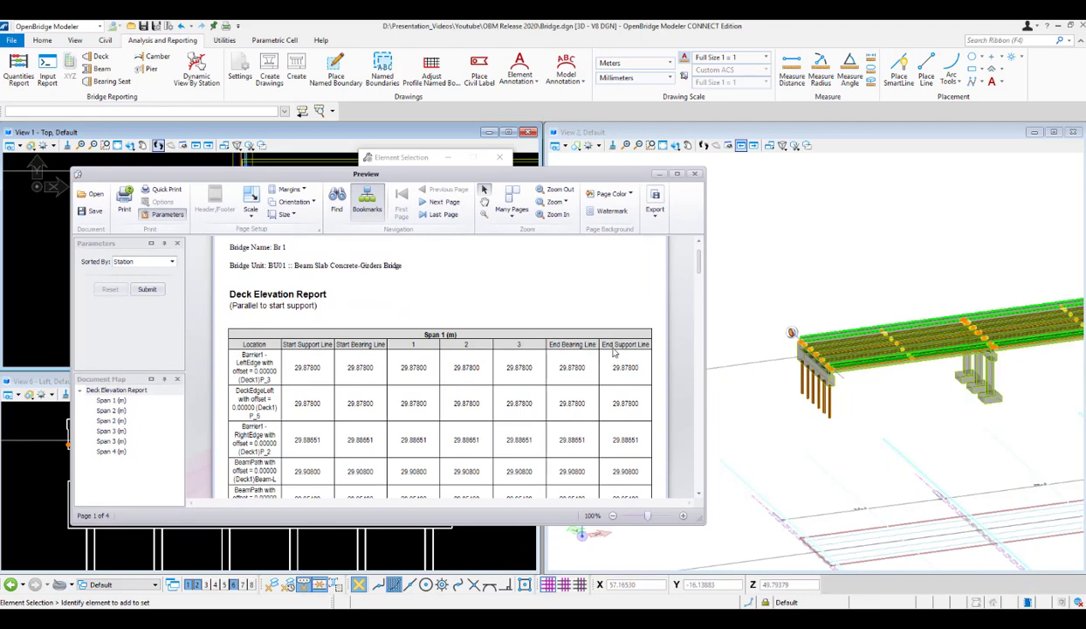
{"action": "left_click_drag", "start_coordinate": [555, 171], "coordinate": [582, 367]}
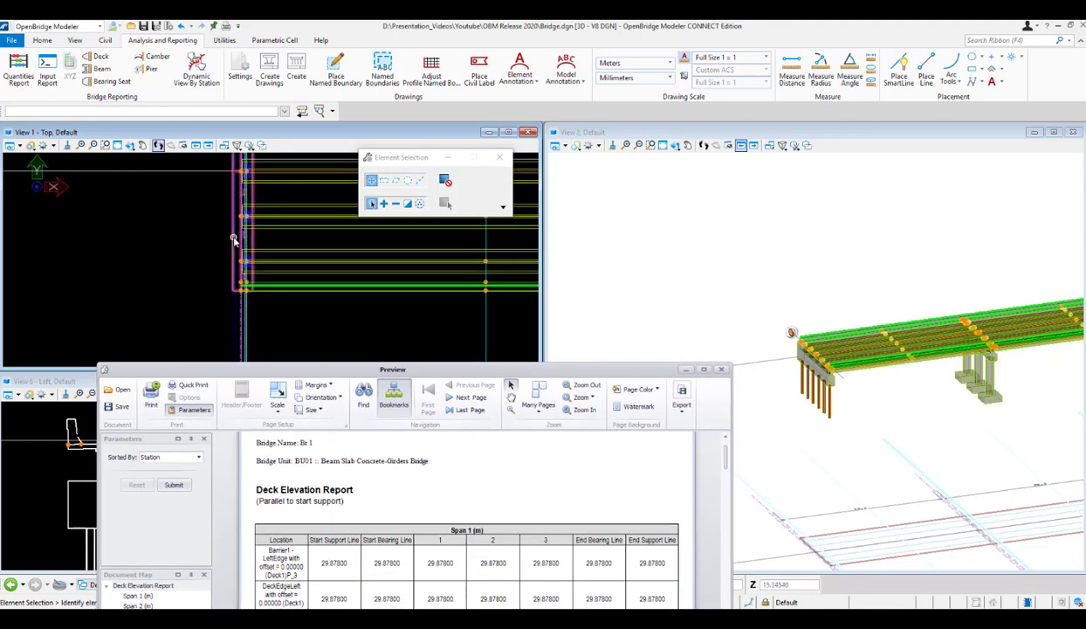
{"action": "scroll", "coordinate": [203, 227], "scroll_direction": "down", "scroll_amount": 4}
{"action": "scroll", "coordinate": [418, 244], "scroll_direction": "up", "scroll_amount": 3}
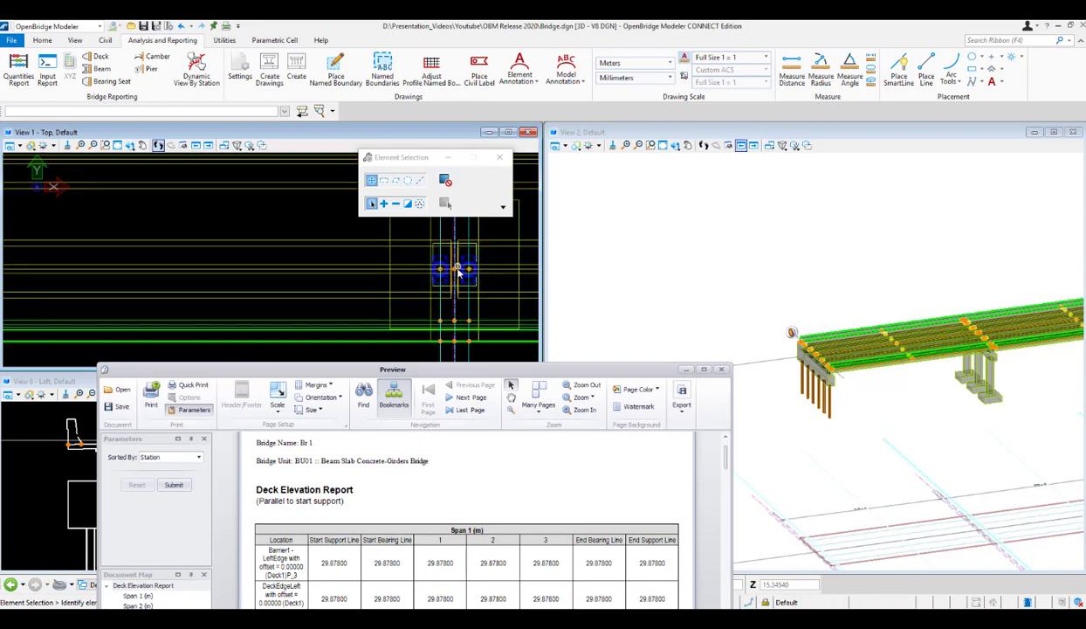
Place the report preview beside the cross-section view and review the Span 1 location rows against the whole section.
{"action": "left_click_drag", "start_coordinate": [515, 376], "coordinate": [809, 199]}
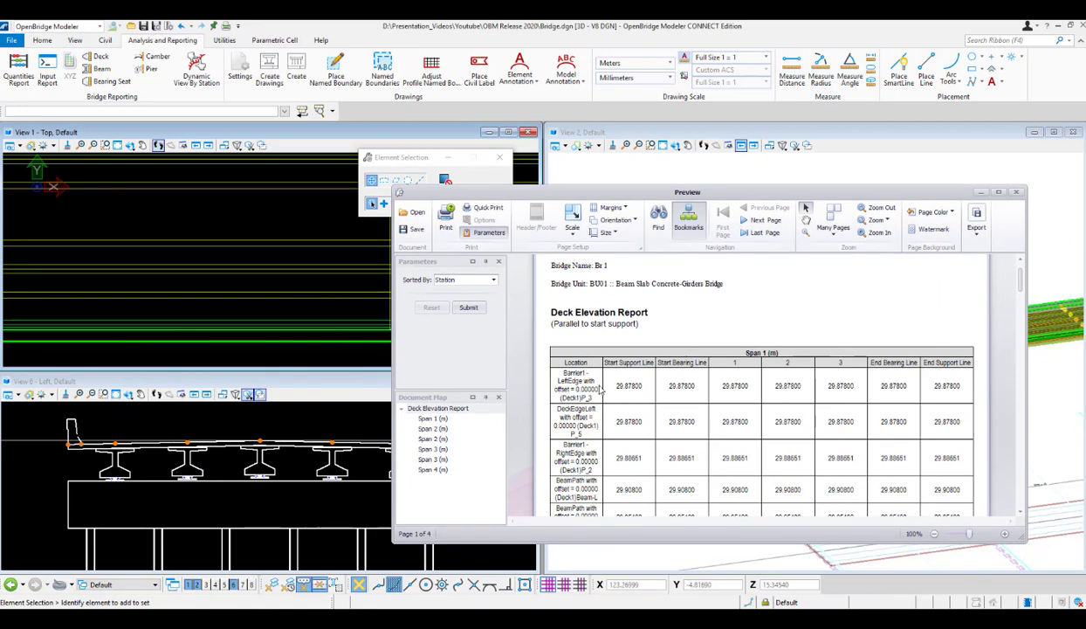
{"action": "scroll", "coordinate": [587, 431], "scroll_direction": "down", "scroll_amount": 3}
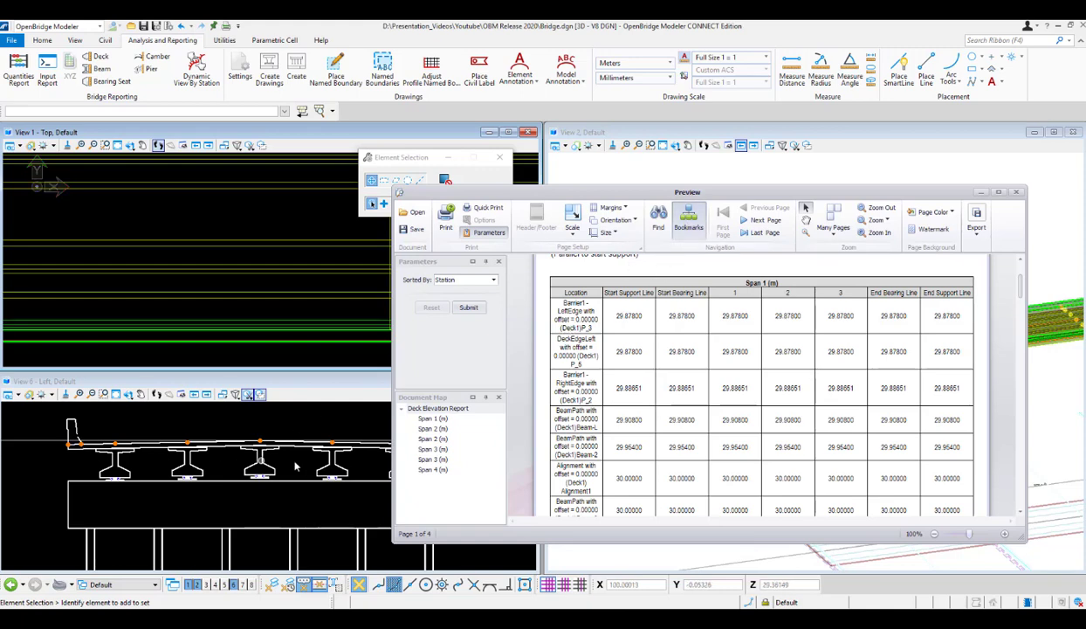
{"action": "scroll", "coordinate": [605, 378], "scroll_direction": "down", "scroll_amount": 2}
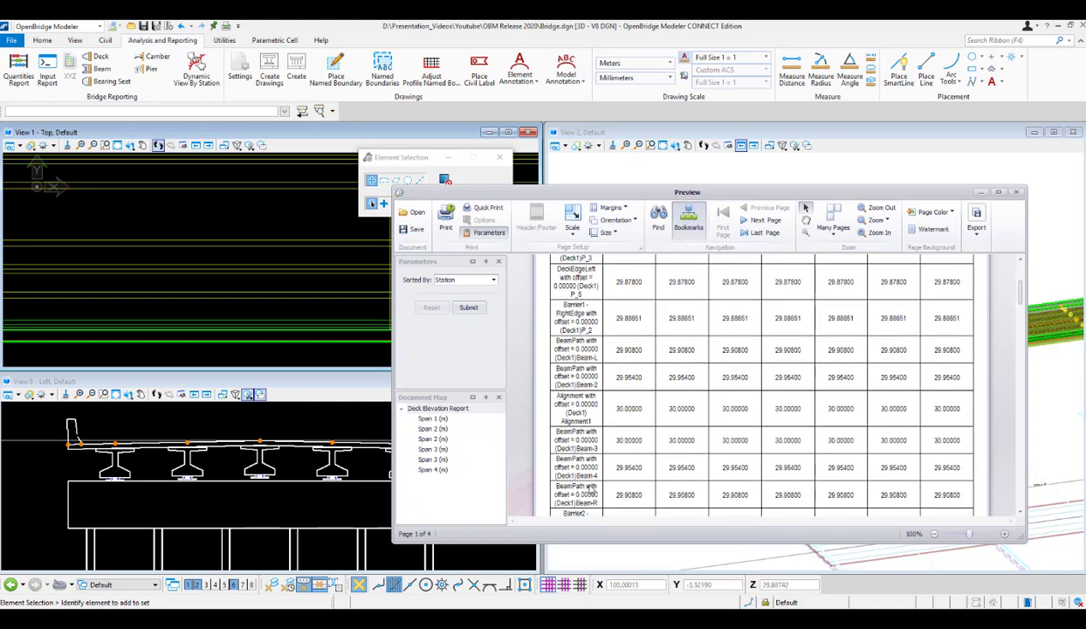
{"action": "scroll", "coordinate": [217, 463], "scroll_direction": "down", "scroll_amount": 3}
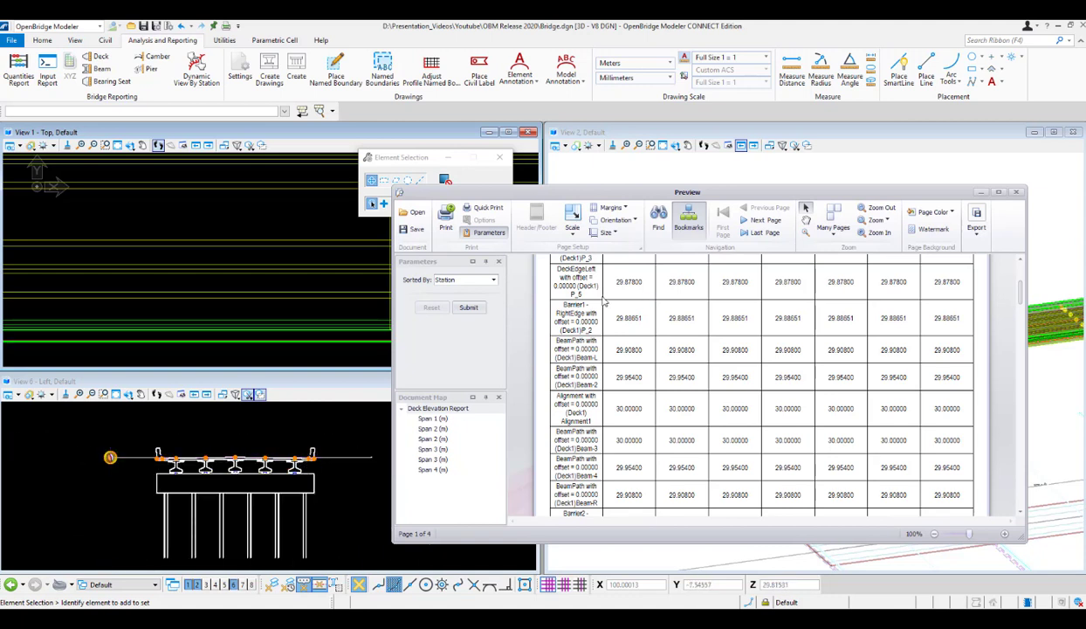
{"action": "scroll", "coordinate": [250, 468], "scroll_direction": "up", "scroll_amount": 5}
{"action": "scroll", "coordinate": [175, 458], "scroll_direction": "down", "scroll_amount": 4}
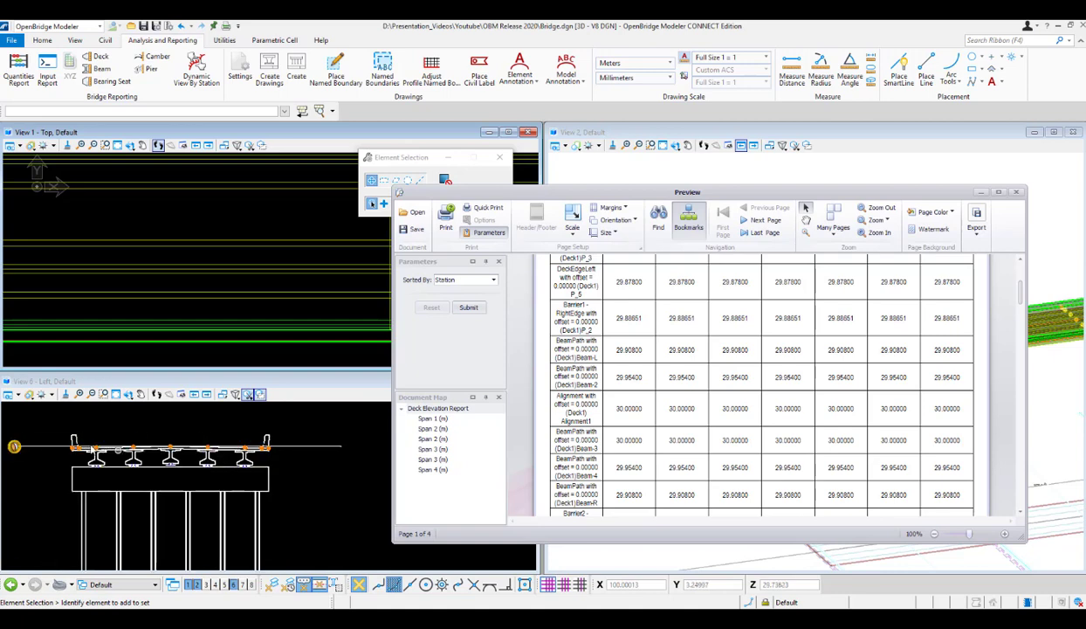
{"action": "scroll", "coordinate": [606, 324], "scroll_direction": "up", "scroll_amount": 3}
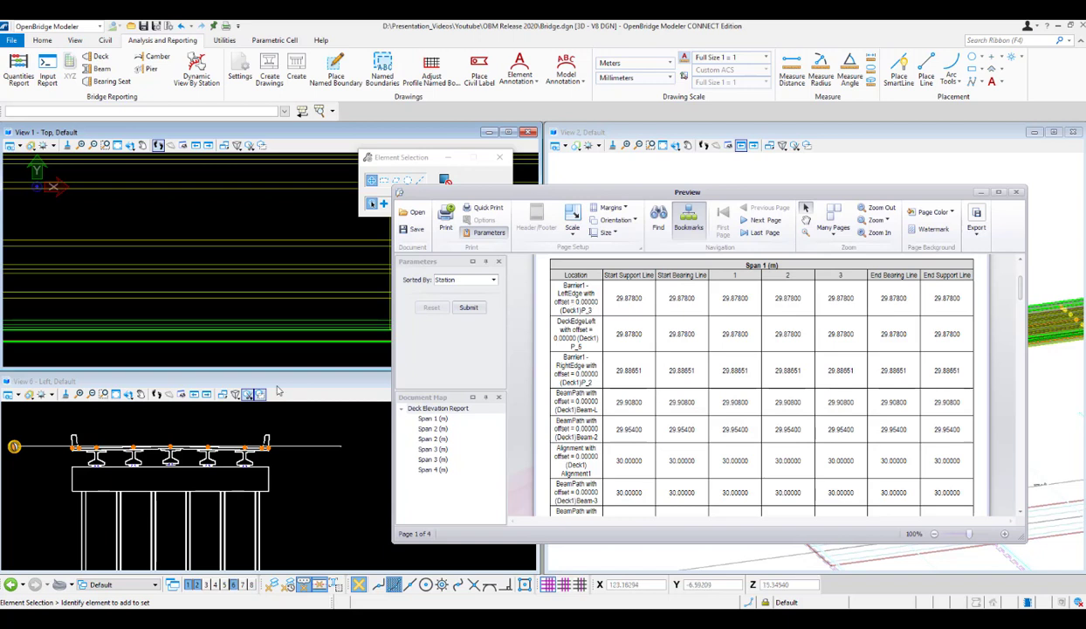
Match the Barrier1 edge, left deck edge and beam path rows to their points on the cross-section's outer barrier, deck edge and outer beam.
{"action": "left_click", "coordinate": [75, 439]}
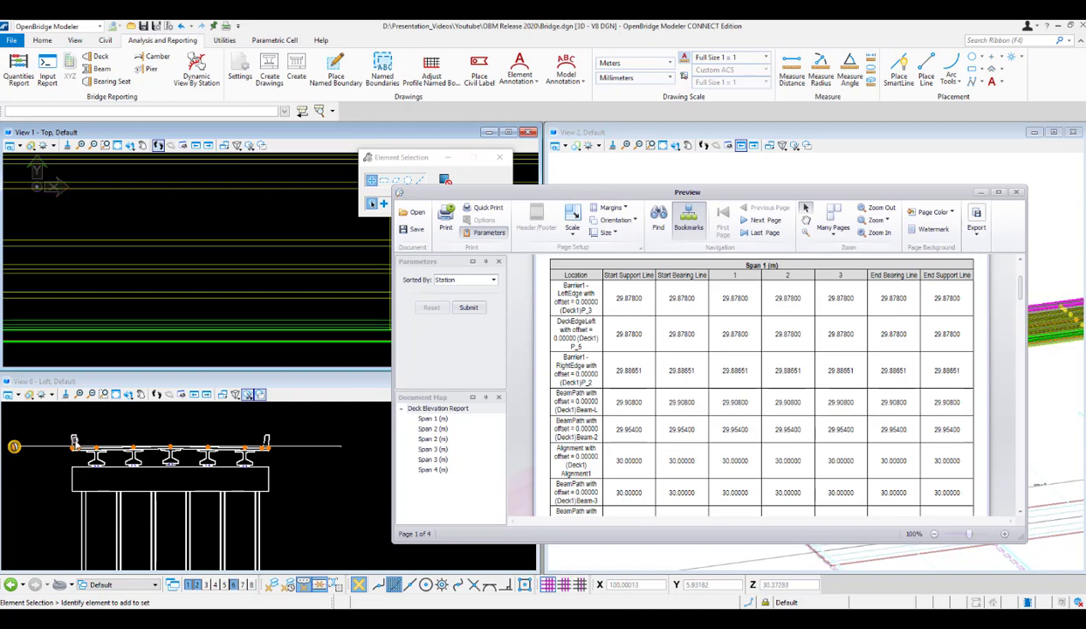
{"action": "scroll", "coordinate": [76, 439], "scroll_direction": "up", "scroll_amount": 4}
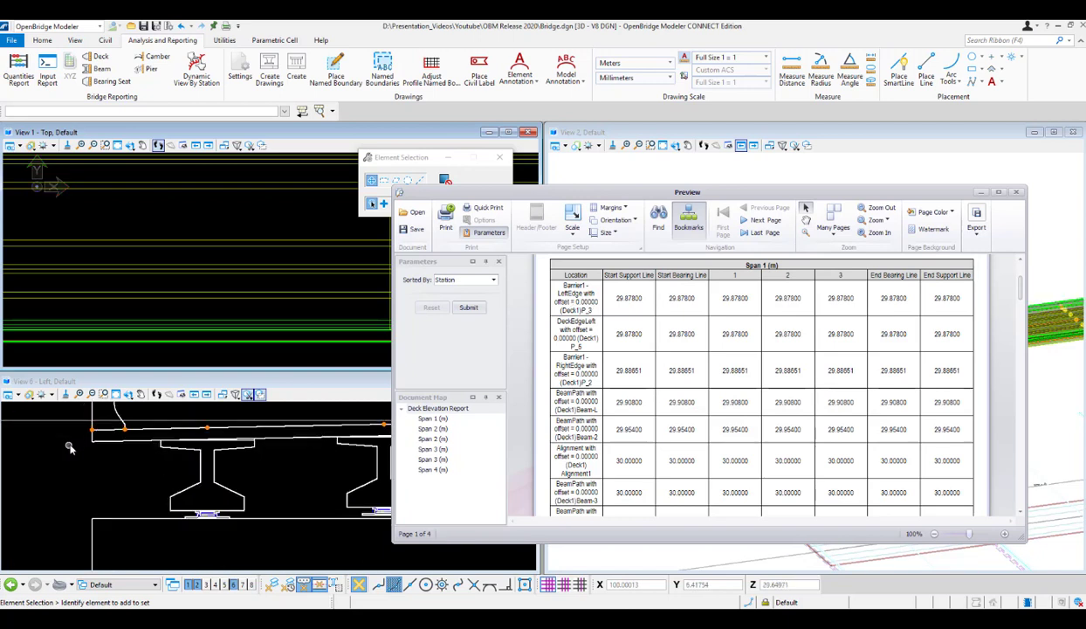
{"action": "left_click", "coordinate": [90, 431]}
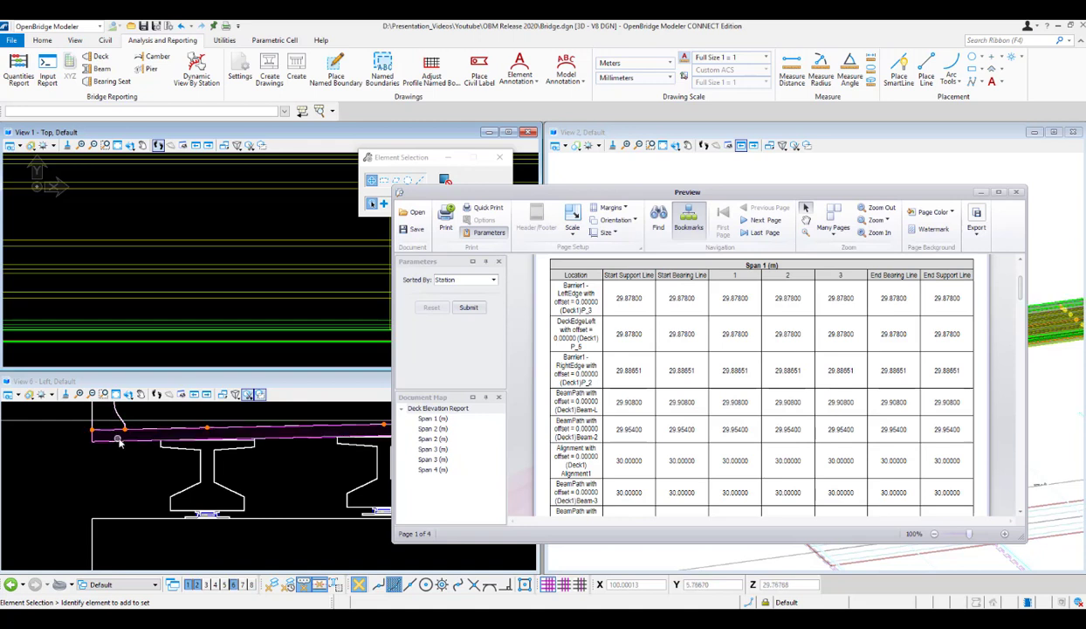
{"action": "scroll", "coordinate": [90, 431], "scroll_direction": "up", "scroll_amount": 2}
{"action": "left_click", "coordinate": [103, 426]}
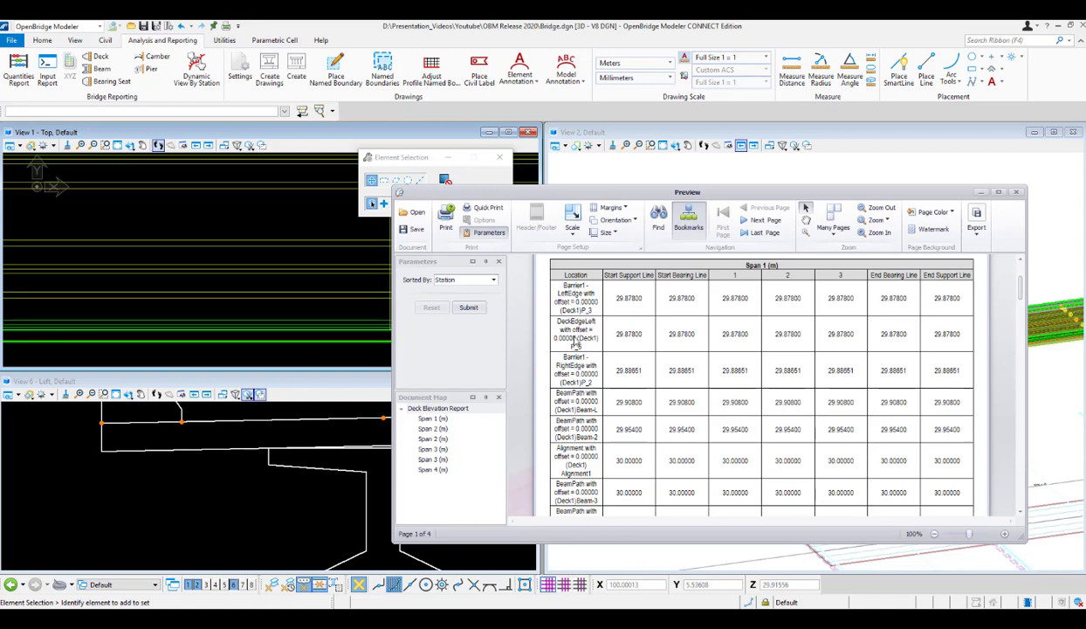
{"action": "left_click", "coordinate": [104, 427]}
{"action": "scroll", "coordinate": [133, 414], "scroll_direction": "up", "scroll_amount": 3}
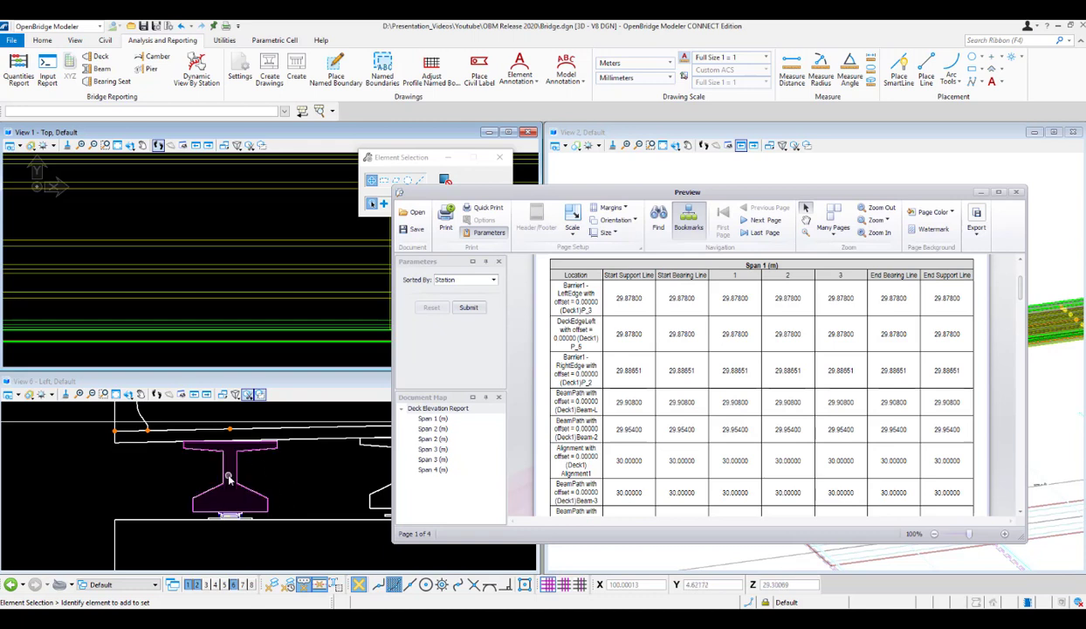
{"action": "scroll", "coordinate": [229, 478], "scroll_direction": "down", "scroll_amount": 2}
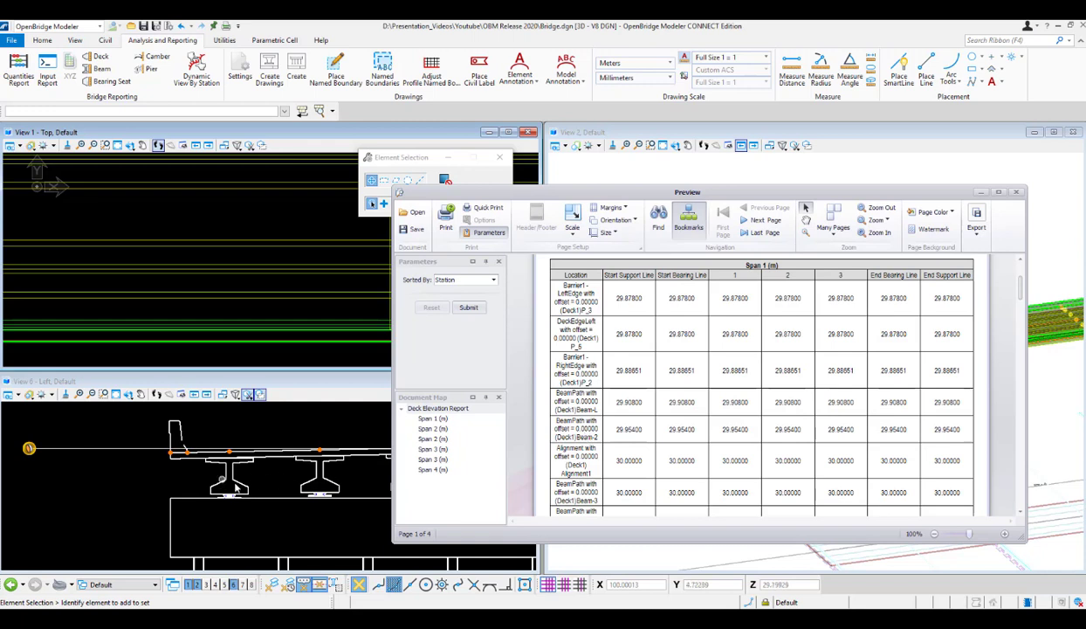
Match the report's Beam-2 and Alignment1 rows to the second girder and the deck's crown point in the cross-section.
{"action": "scroll", "coordinate": [314, 476], "scroll_direction": "down", "scroll_amount": 3}
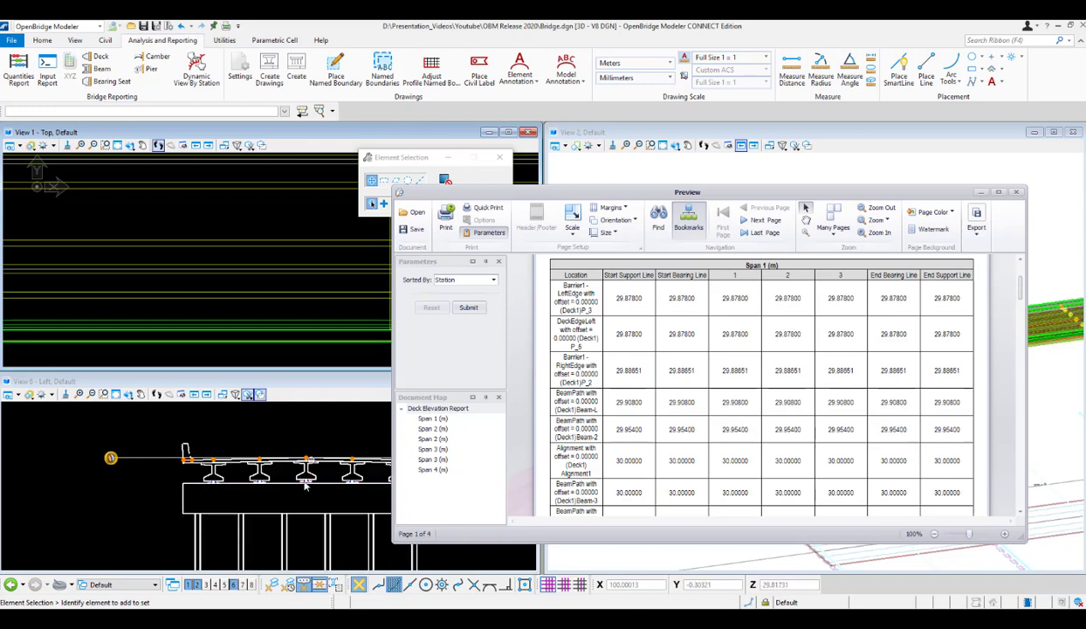
{"action": "scroll", "coordinate": [305, 458], "scroll_direction": "up", "scroll_amount": 3}
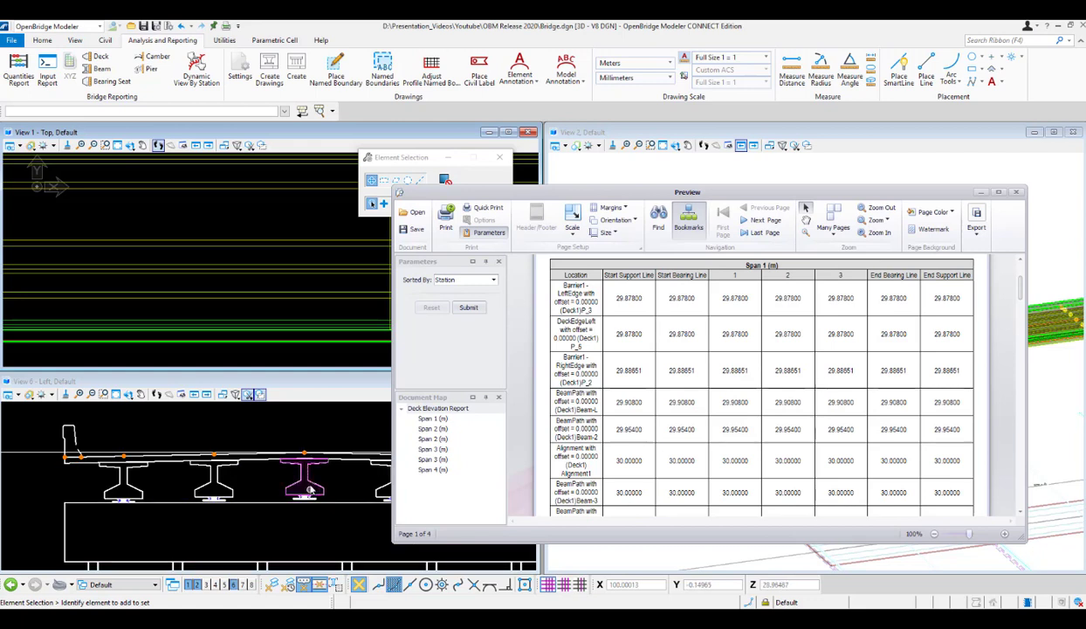
{"action": "scroll", "coordinate": [298, 520], "scroll_direction": "down", "scroll_amount": 4}
{"action": "scroll", "coordinate": [306, 516], "scroll_direction": "up", "scroll_amount": 4}
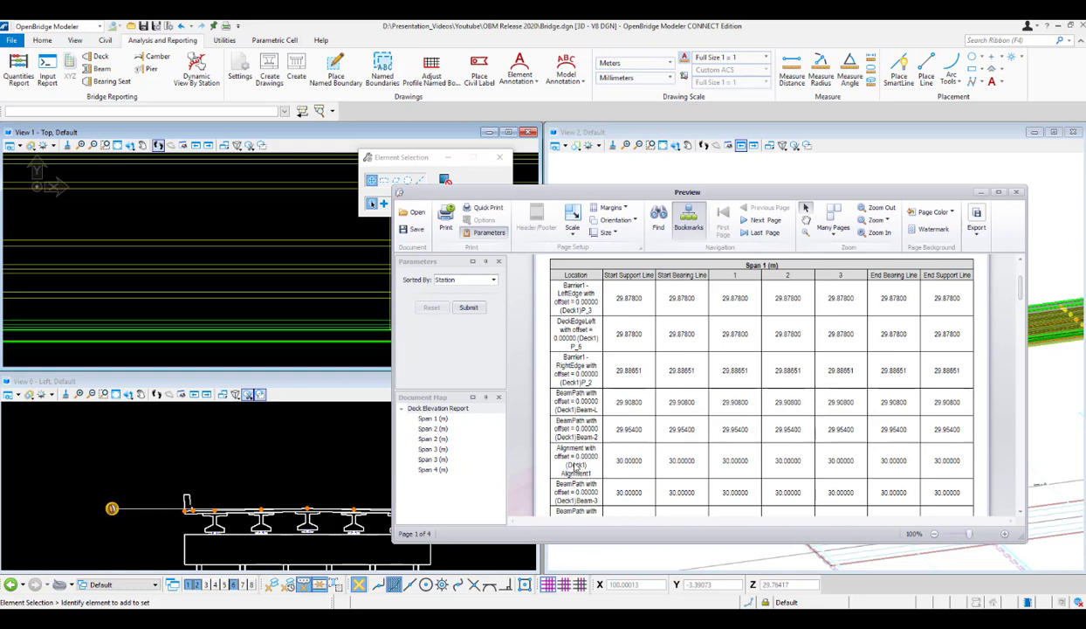
Compare the report's Beam-3, Beam-4 and Beam-R rows with the remaining girders in the full cross-section.
{"action": "scroll", "coordinate": [577, 466], "scroll_direction": "down", "scroll_amount": 1}
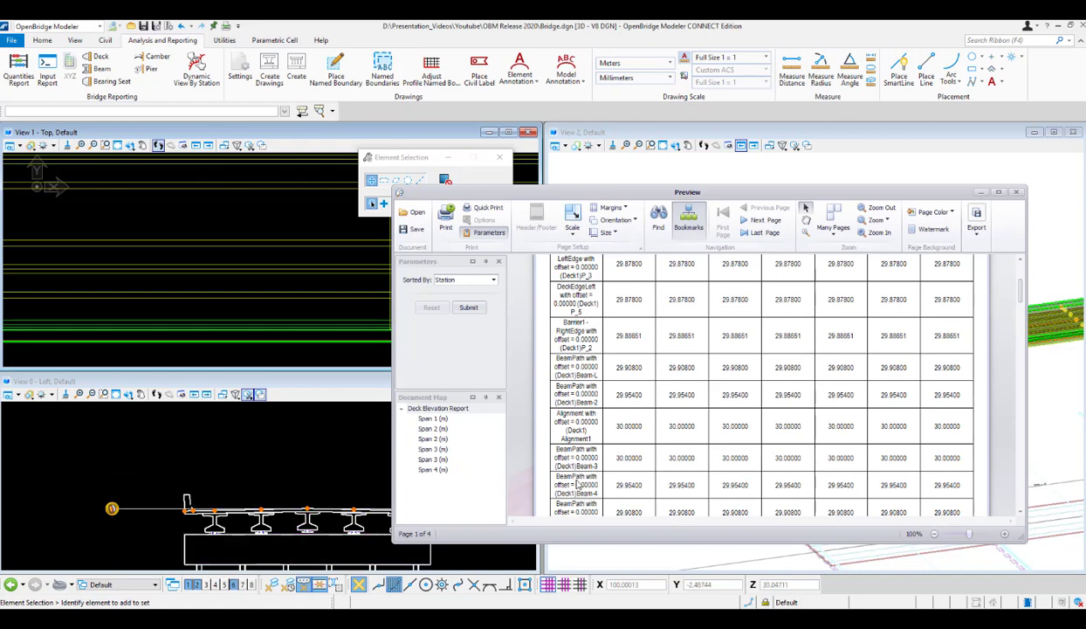
{"action": "scroll", "coordinate": [576, 483], "scroll_direction": "down", "scroll_amount": 1}
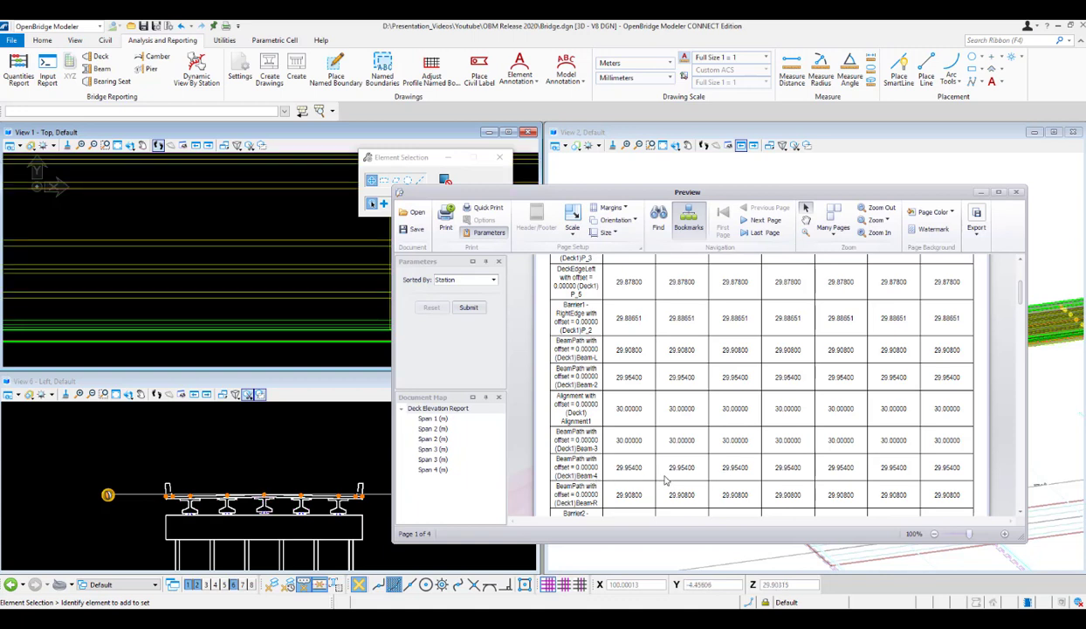
{"action": "scroll", "coordinate": [665, 479], "scroll_direction": "down", "scroll_amount": 1}
{"action": "scroll", "coordinate": [619, 477], "scroll_direction": "down", "scroll_amount": 1}
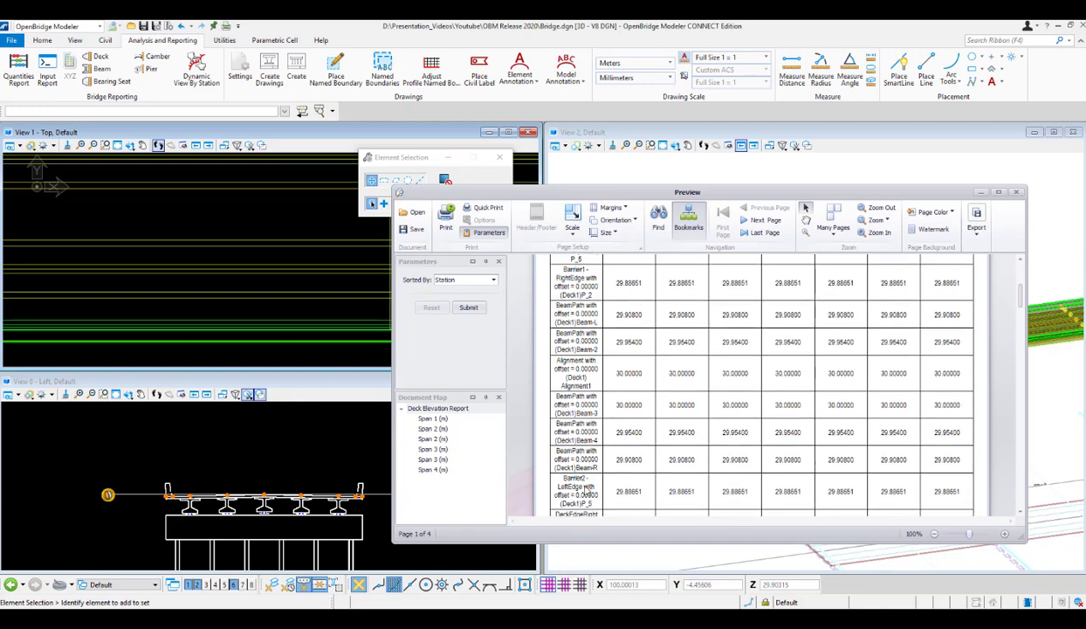
Match the Barrier2 left edge, right deck edge and Barrier2 right edge rows to their points at the cross-section's second barrier.
{"action": "scroll", "coordinate": [358, 491], "scroll_direction": "up", "scroll_amount": 5}
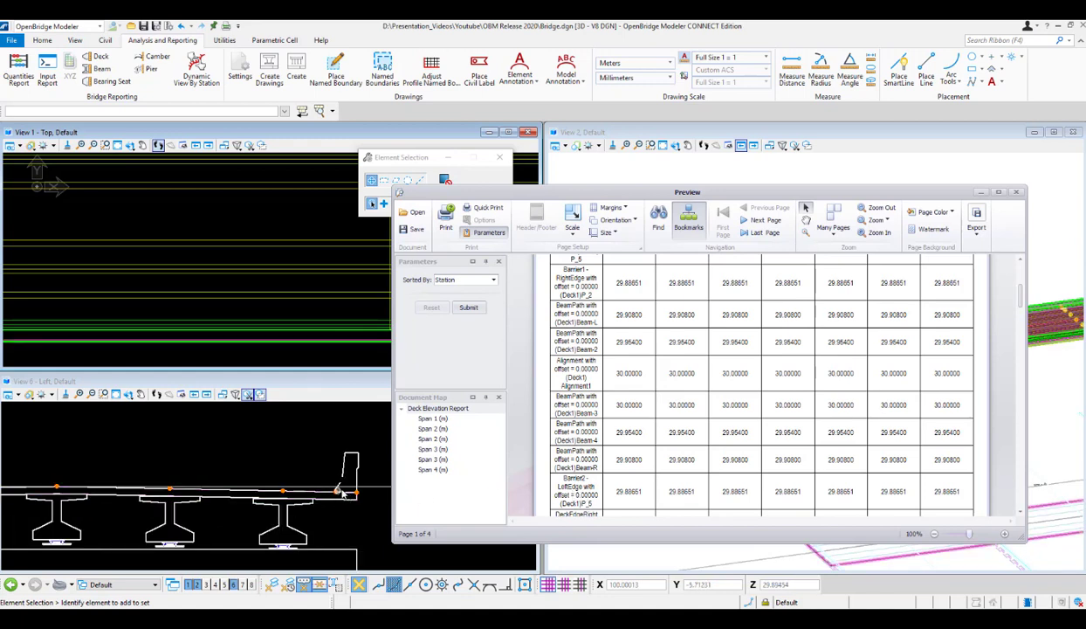
{"action": "scroll", "coordinate": [630, 487], "scroll_direction": "down", "scroll_amount": 1}
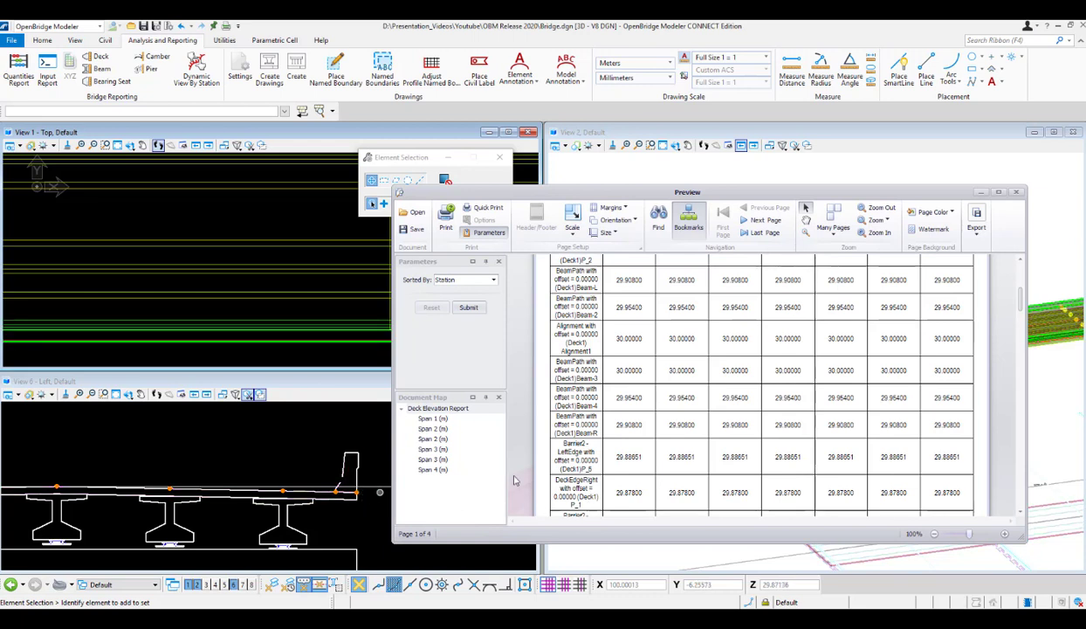
{"action": "scroll", "coordinate": [625, 464], "scroll_direction": "down", "scroll_amount": 2}
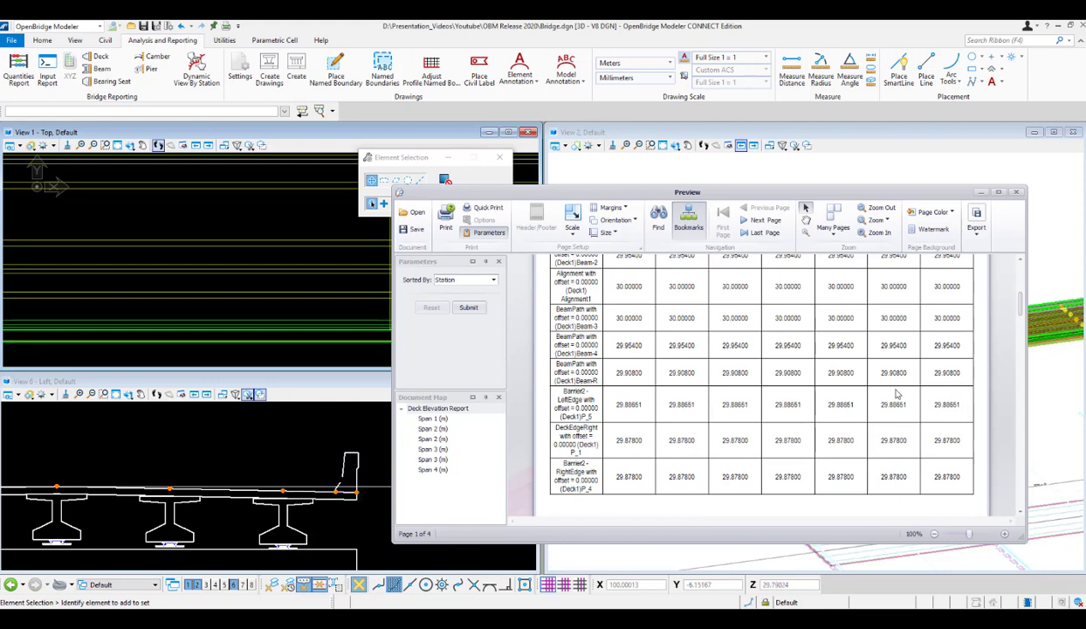
Review the complete Span 1 elevation table from its first row and continue to the Span 2 table on page 2.
{"action": "scroll", "coordinate": [900, 390], "scroll_direction": "down", "scroll_amount": 3}
{"action": "scroll", "coordinate": [898, 376], "scroll_direction": "up", "scroll_amount": 10}
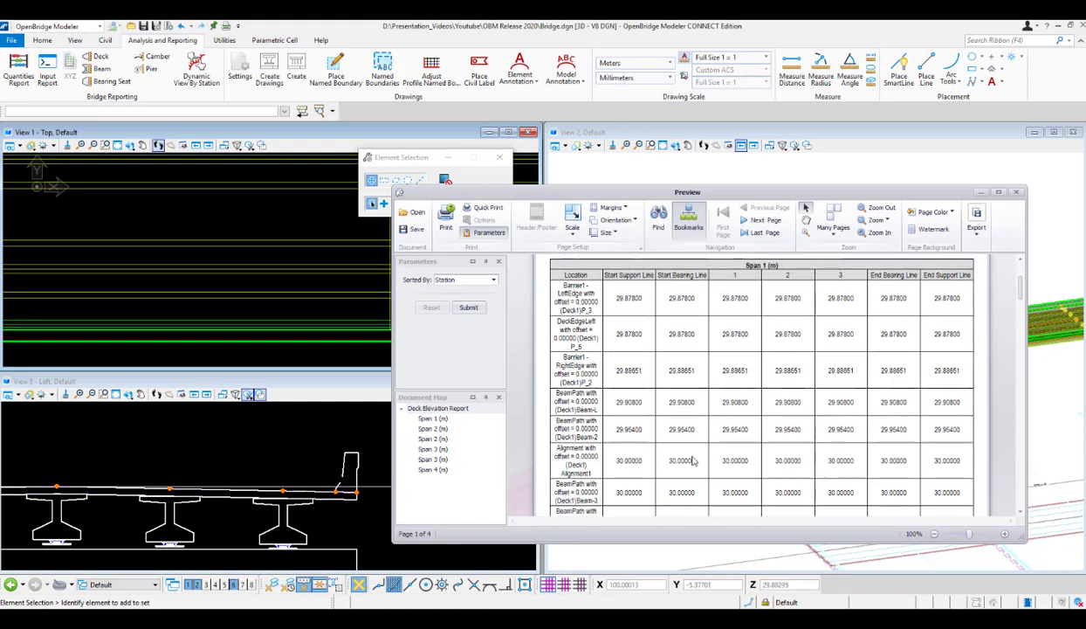
{"action": "scroll", "coordinate": [693, 460], "scroll_direction": "down", "scroll_amount": 6}
{"action": "scroll", "coordinate": [693, 461], "scroll_direction": "down", "scroll_amount": 2}
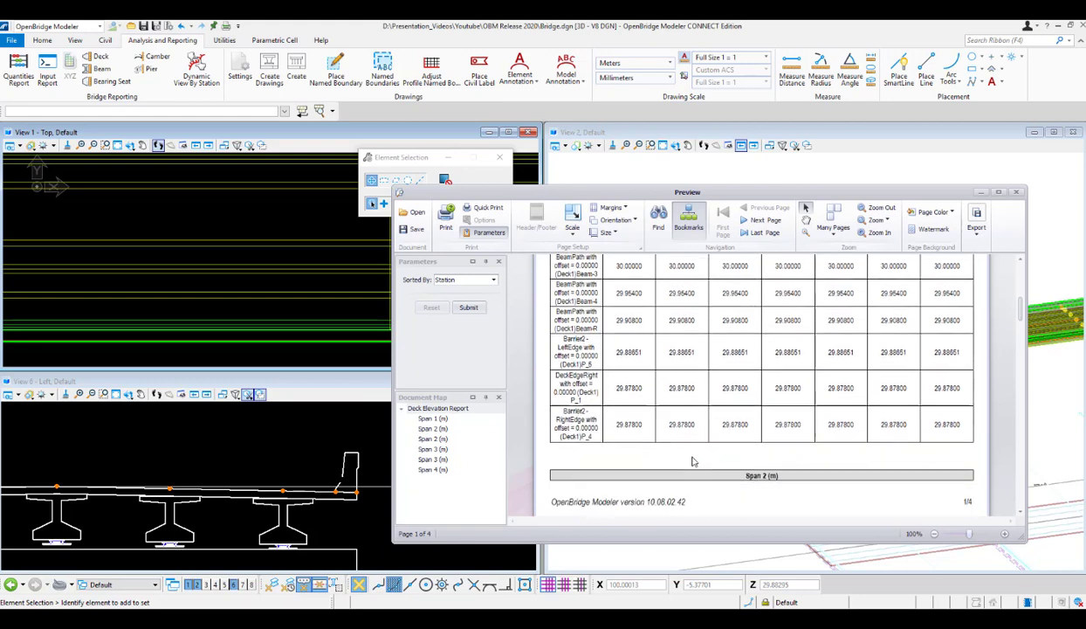
{"action": "scroll", "coordinate": [693, 461], "scroll_direction": "down", "scroll_amount": 3}
{"action": "scroll", "coordinate": [693, 461], "scroll_direction": "down", "scroll_amount": 5}
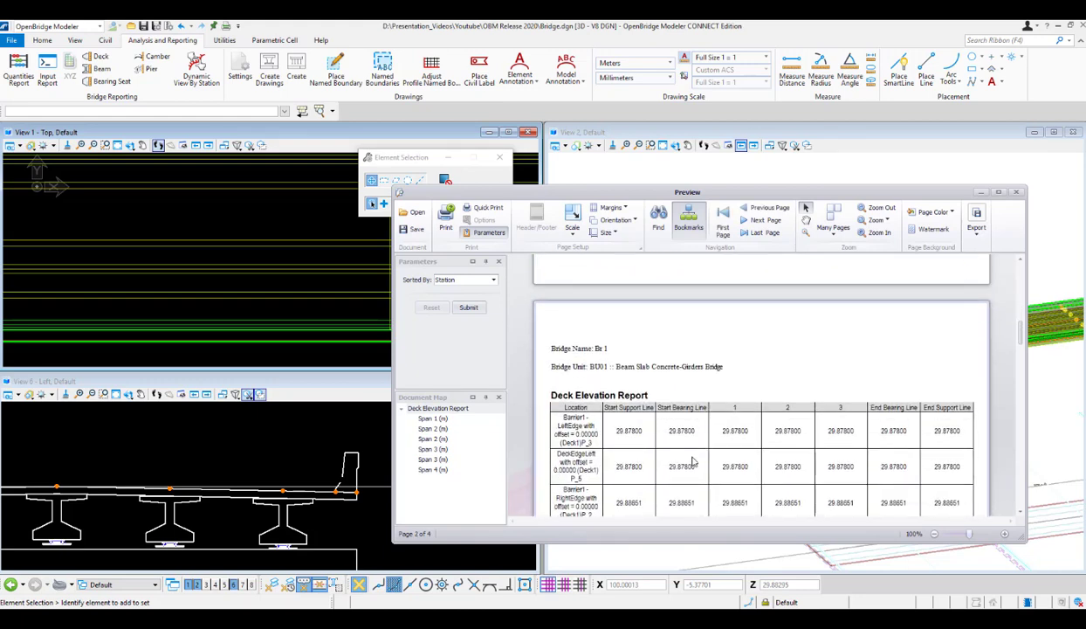
Reduce the report preview's zoom to 80% and return to the Span 1 table on the first page.
{"action": "scroll", "coordinate": [736, 434], "scroll_direction": "down", "scroll_amount": 1, "text": "ctrl"}
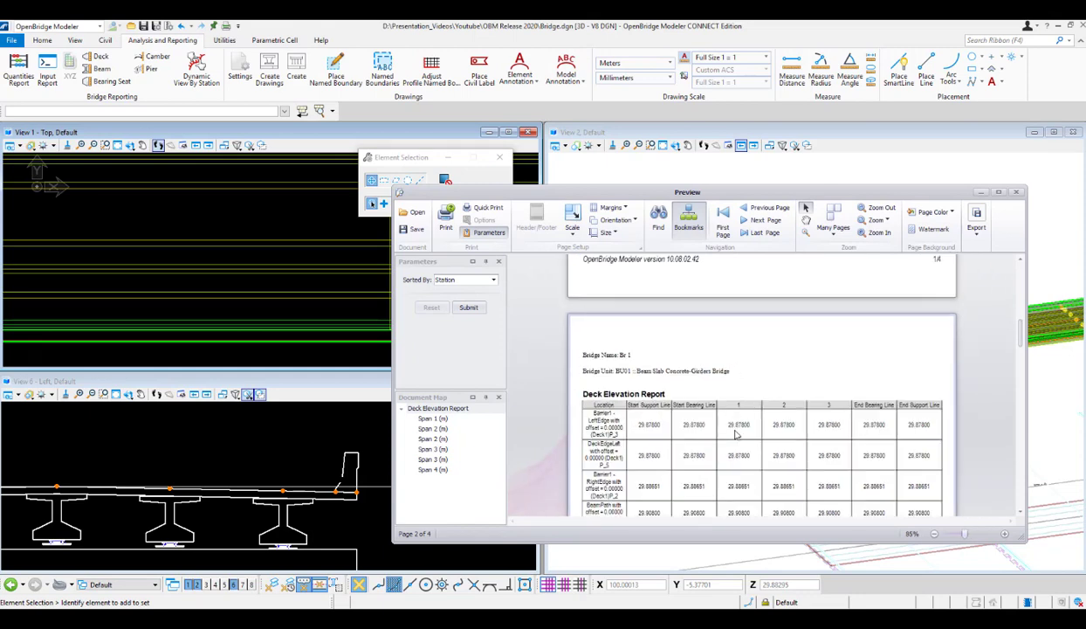
{"action": "scroll", "coordinate": [688, 438], "scroll_direction": "down", "scroll_amount": 1, "text": "ctrl"}
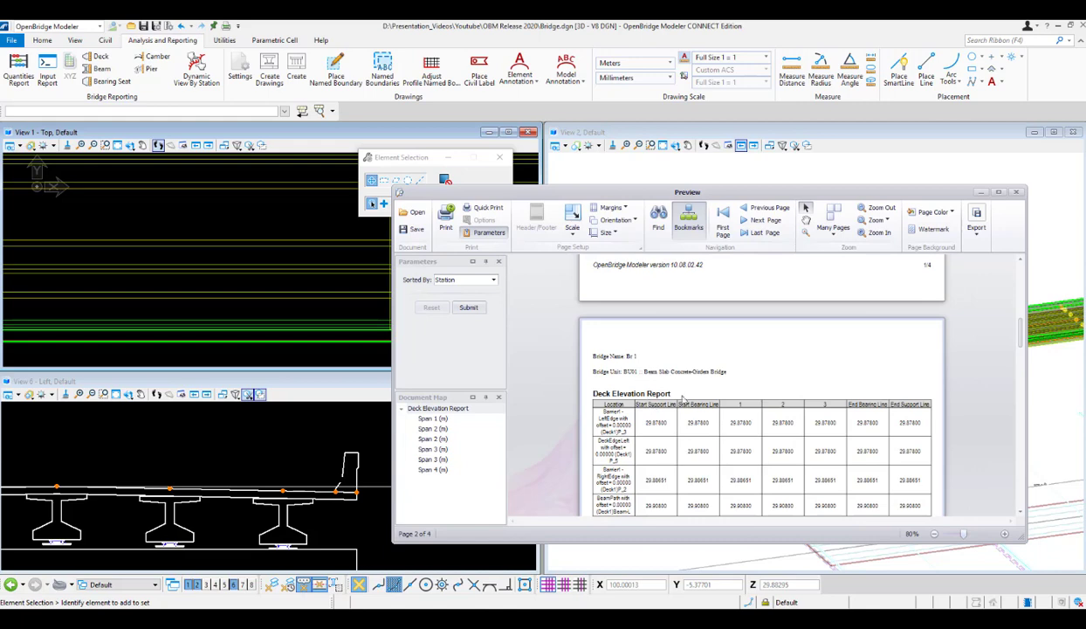
{"action": "scroll", "coordinate": [685, 413], "scroll_direction": "up", "scroll_amount": 10}
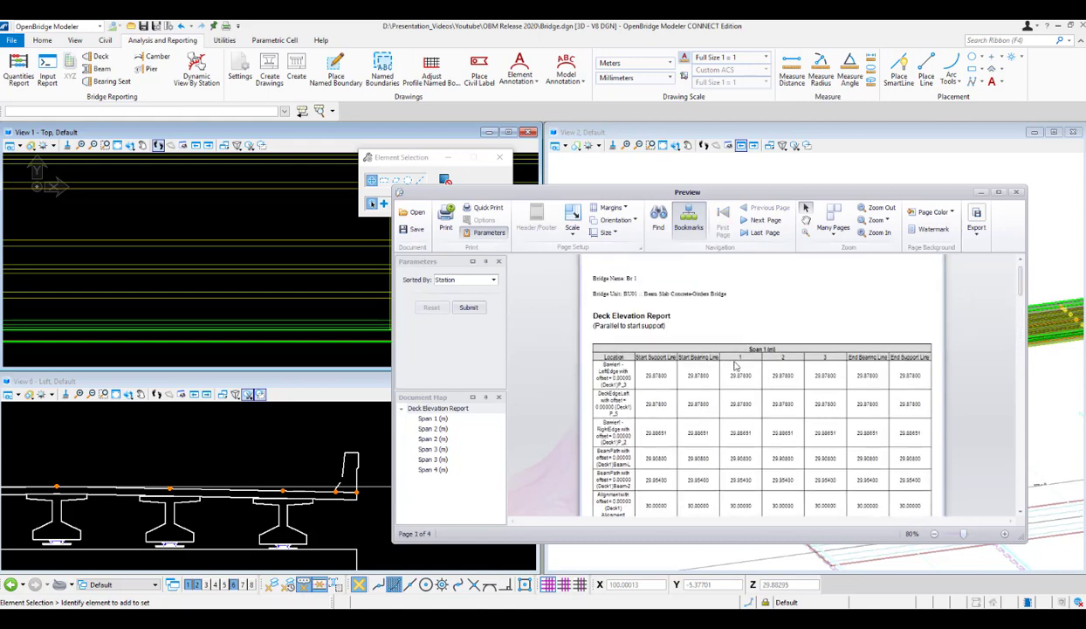
Read through the deck elevation tables for Spans 1 to 4 up to the report's last page.
{"action": "scroll", "coordinate": [757, 416], "scroll_direction": "down", "scroll_amount": 7}
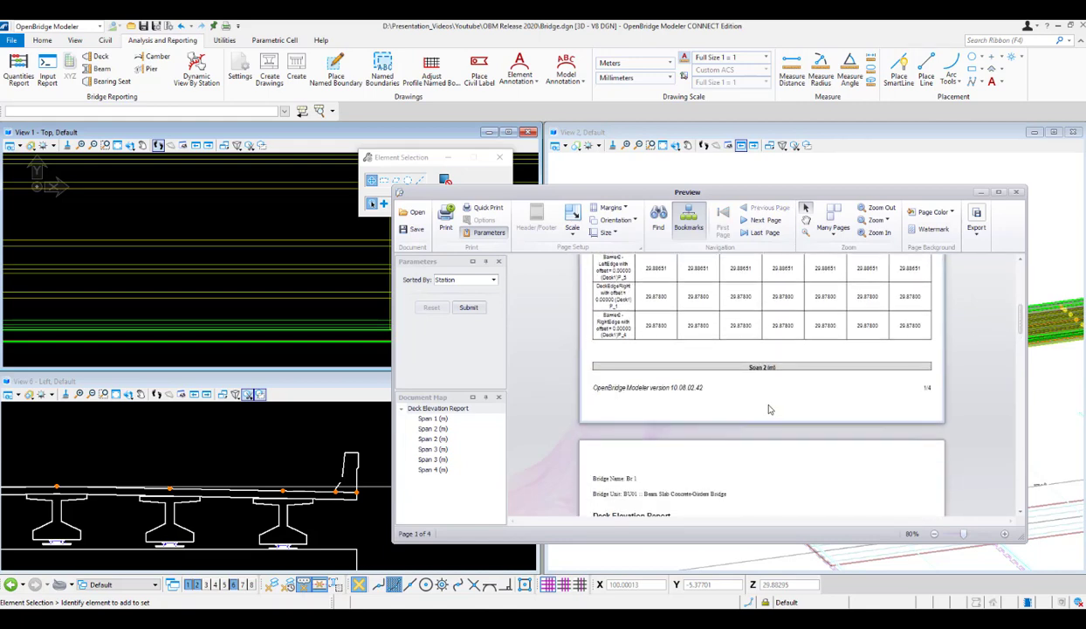
{"action": "scroll", "coordinate": [772, 403], "scroll_direction": "down", "scroll_amount": 6}
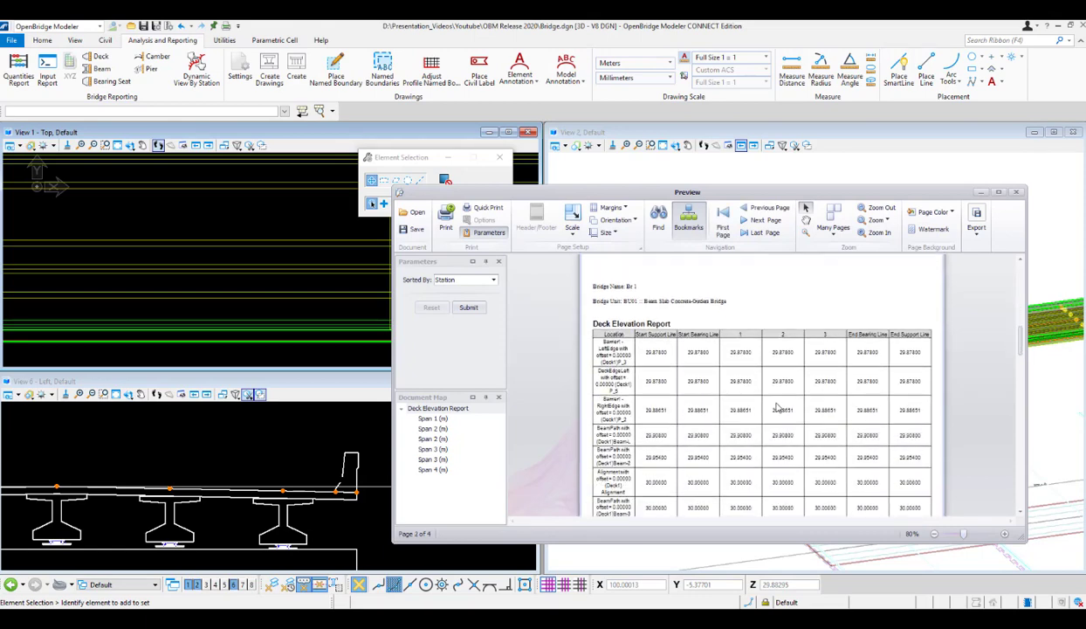
{"action": "scroll", "coordinate": [790, 412], "scroll_direction": "down", "scroll_amount": 6}
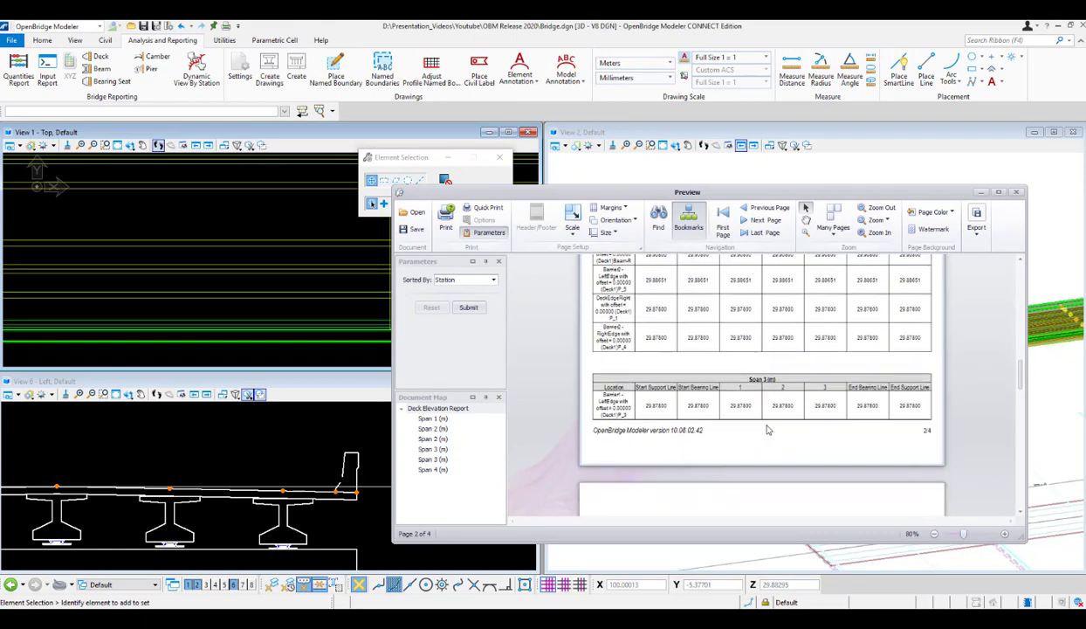
{"action": "scroll", "coordinate": [783, 408], "scroll_direction": "down", "scroll_amount": 6}
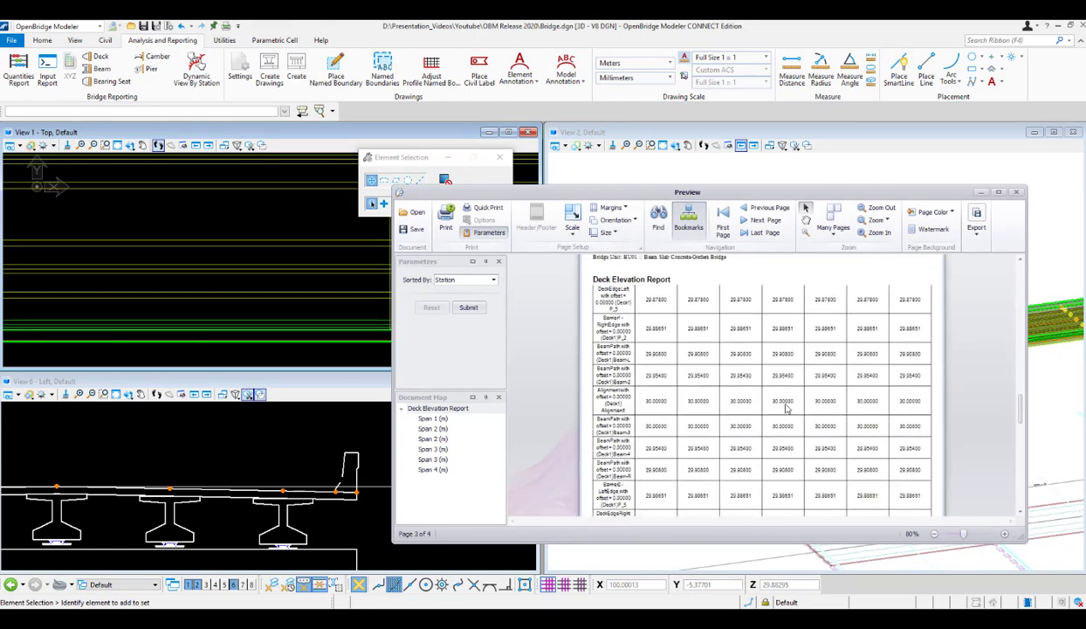
{"action": "scroll", "coordinate": [788, 404], "scroll_direction": "down", "scroll_amount": 6}
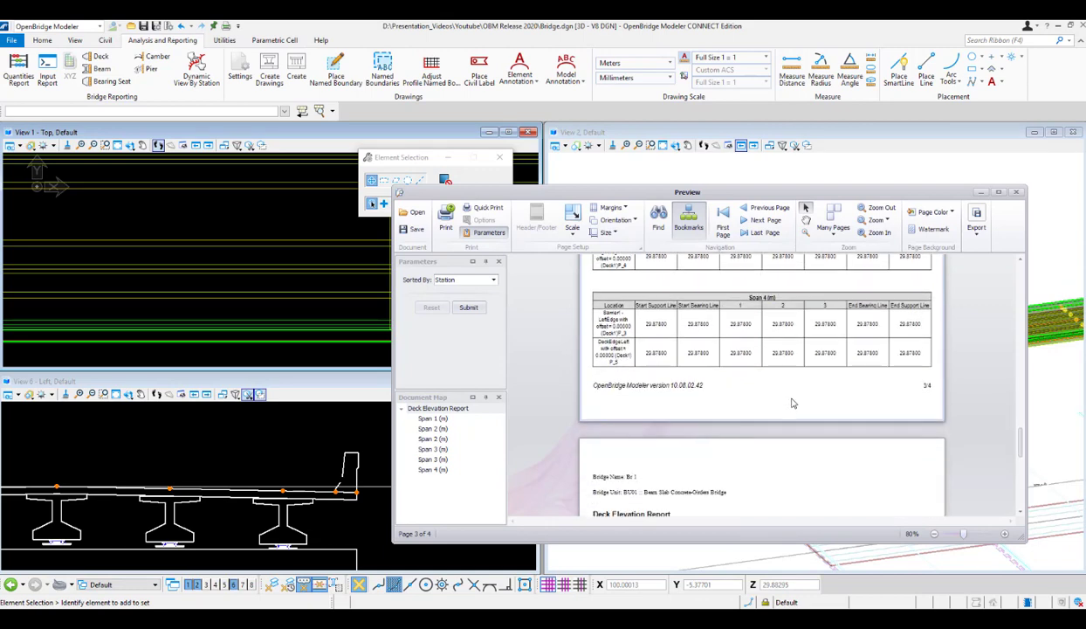
{"action": "scroll", "coordinate": [795, 402], "scroll_direction": "down", "scroll_amount": 3}
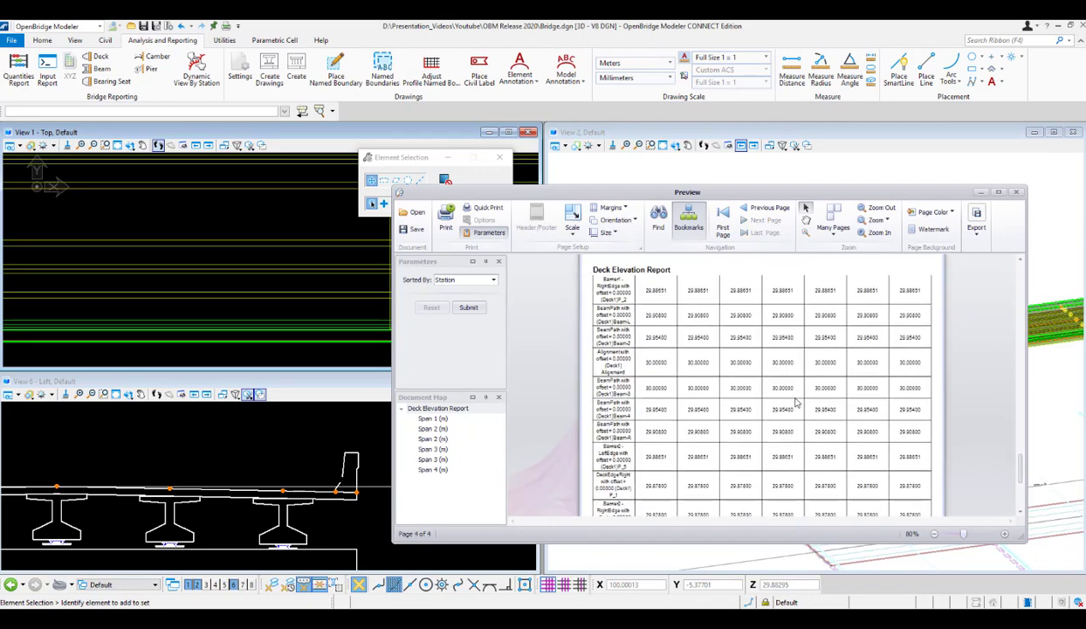
{"action": "scroll", "coordinate": [795, 401], "scroll_direction": "up", "scroll_amount": 2}
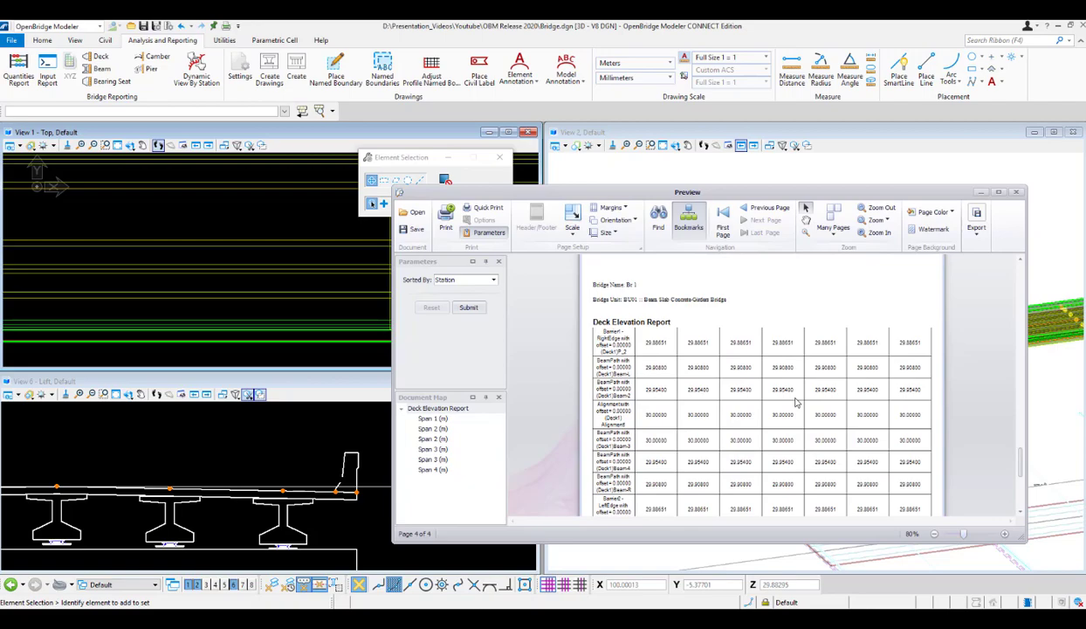
{"action": "scroll", "coordinate": [795, 402], "scroll_direction": "down", "scroll_amount": 6}
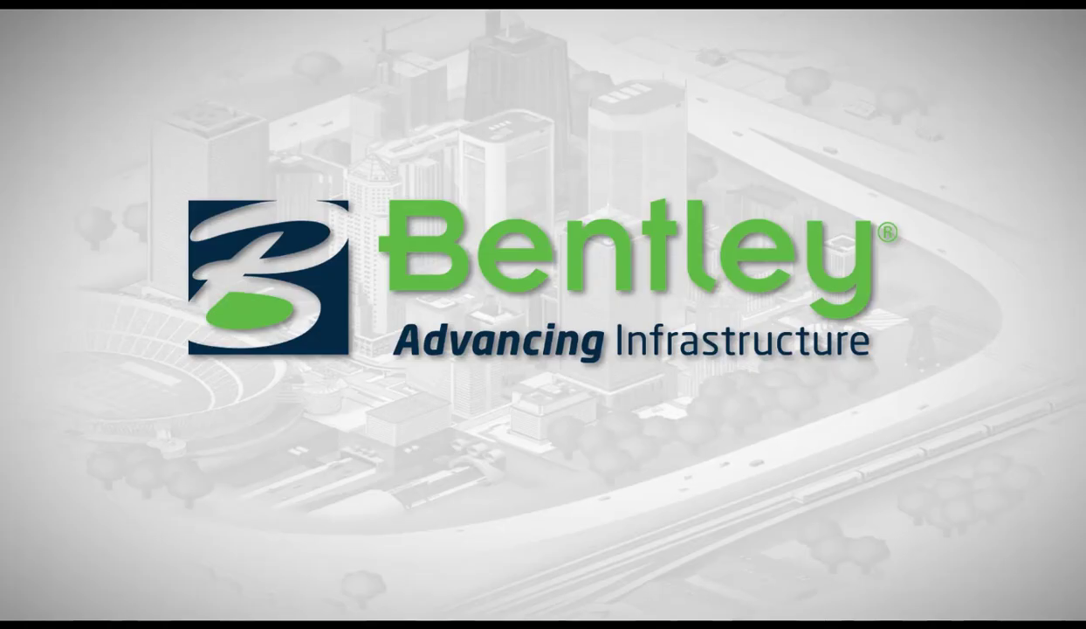